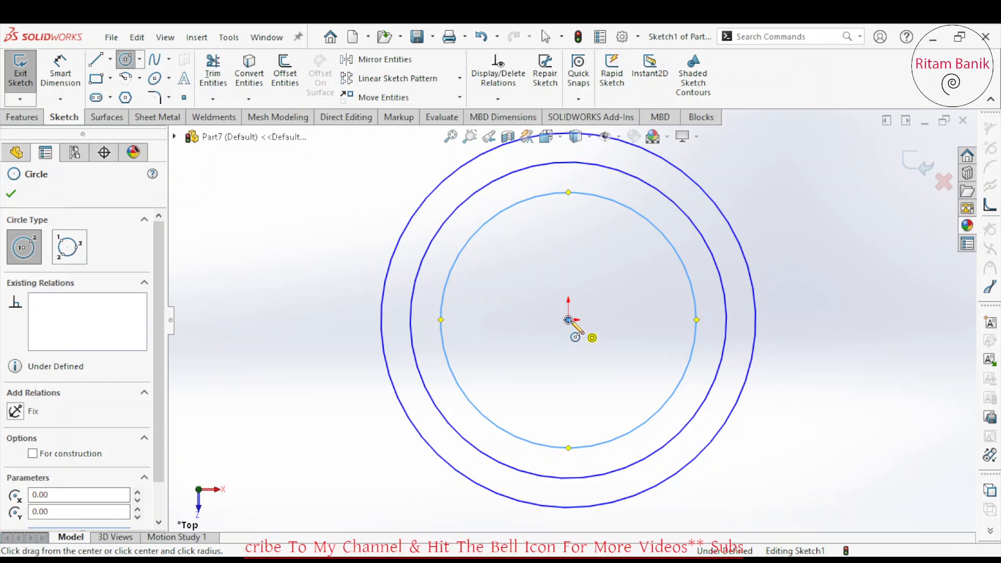
Draw two more circles centred on the origin inside the existing ones, the innermost about 57 mm in diameter.
click(568, 319)
click(503, 388)
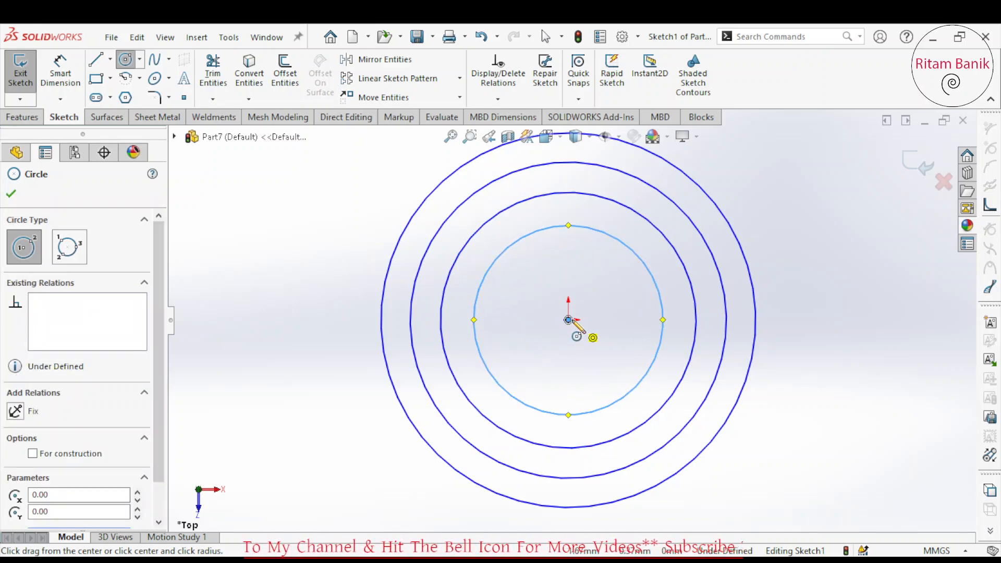
click(568, 319)
click(534, 364)
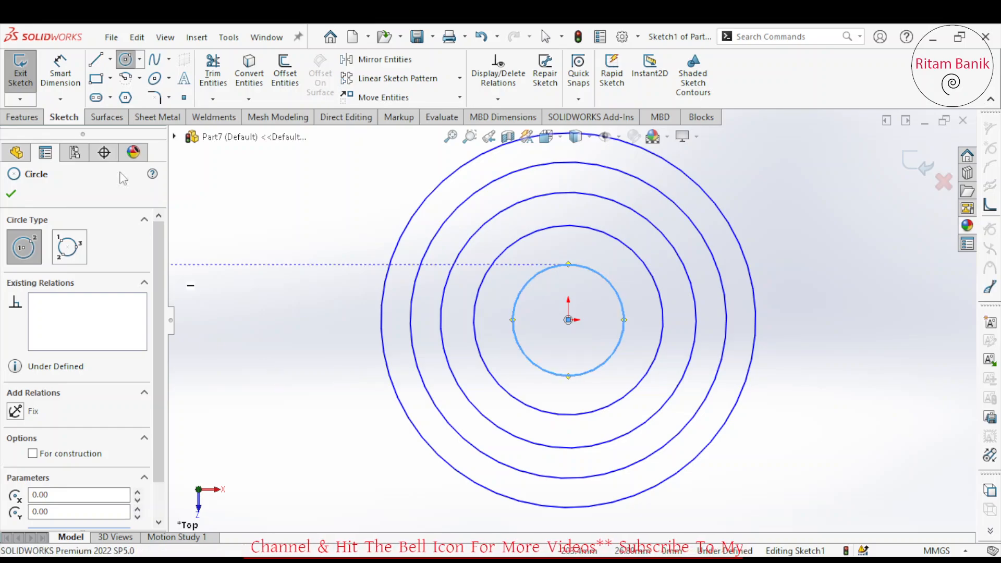
Dimension the innermost circle to a 40 mm diameter and the next circle outward to 20 mm.
click(60, 70)
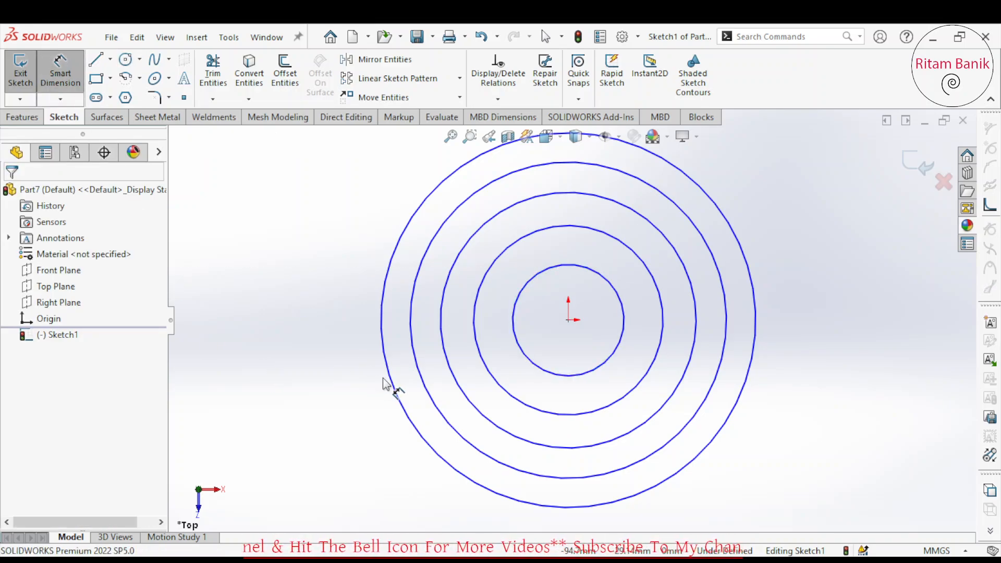
click(531, 360)
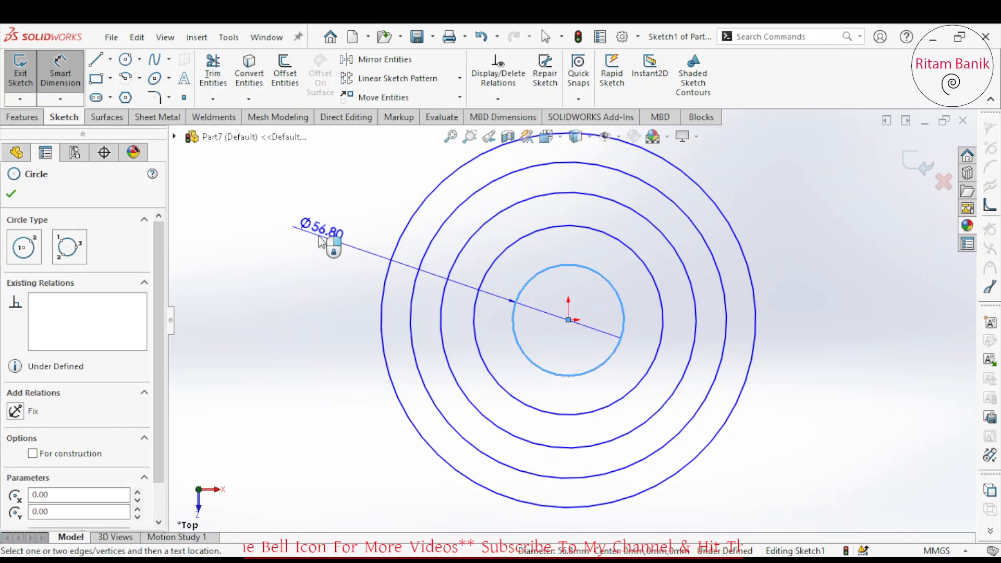
click(366, 503)
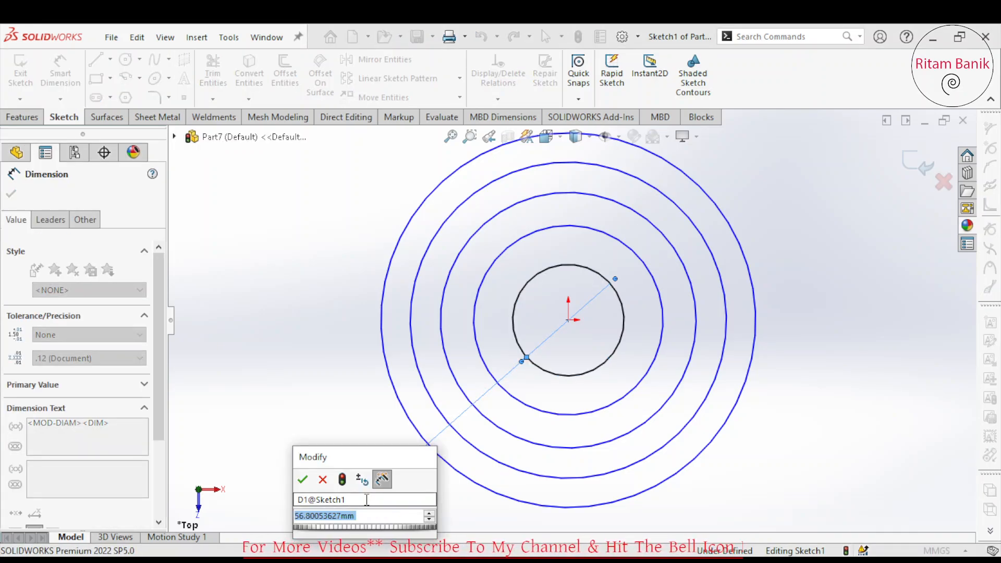
text(40)
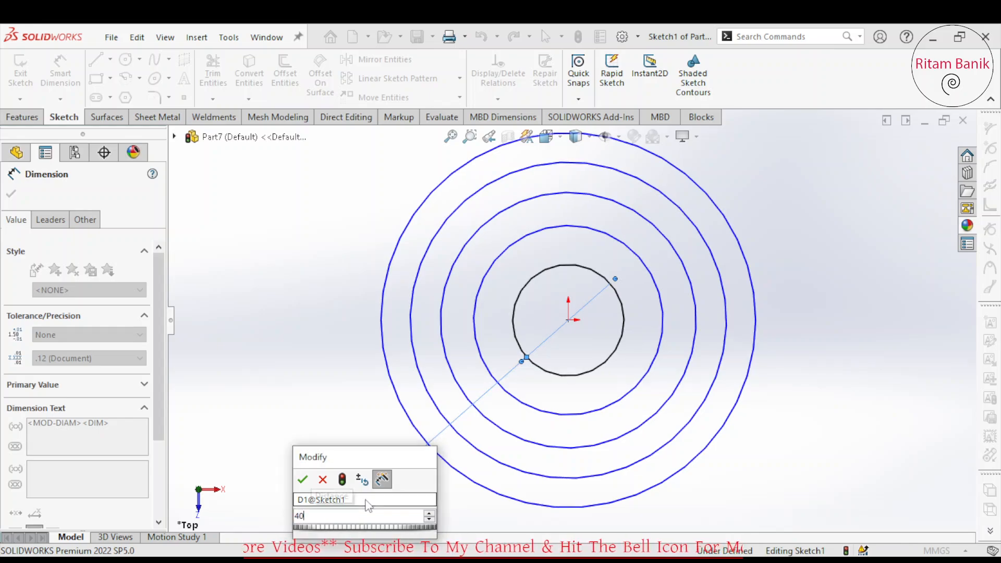
key(Return)
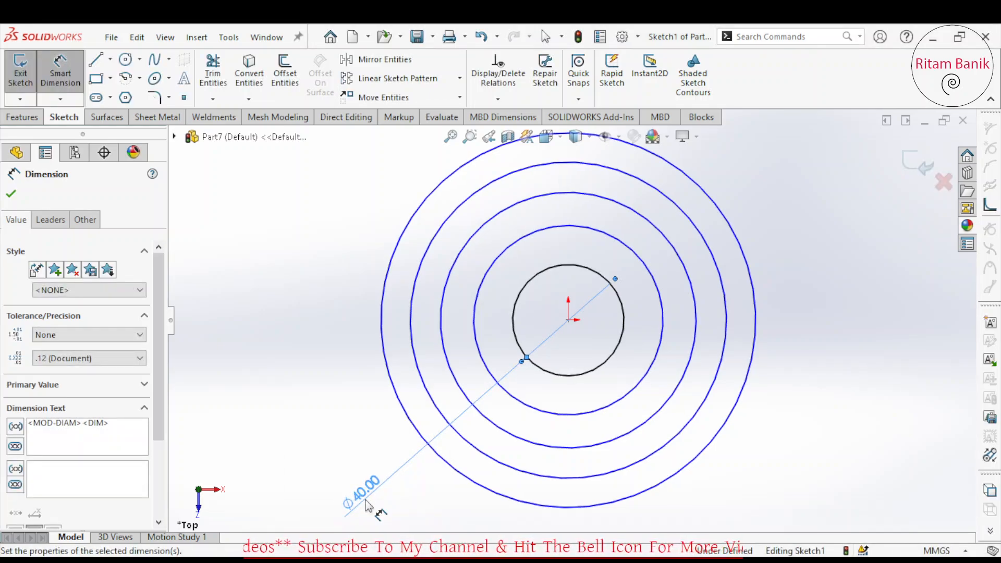
click(531, 409)
click(386, 518)
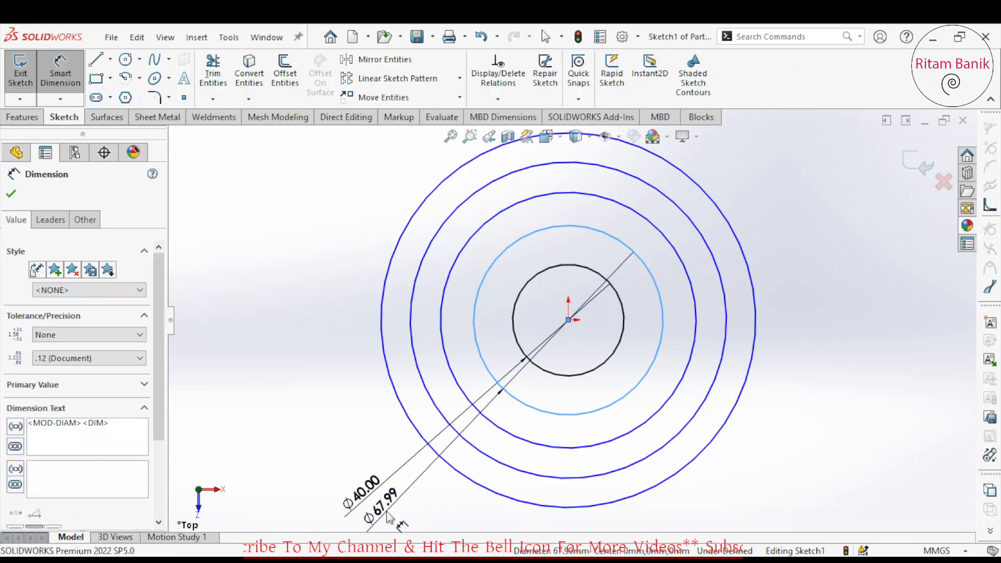
key(Return)
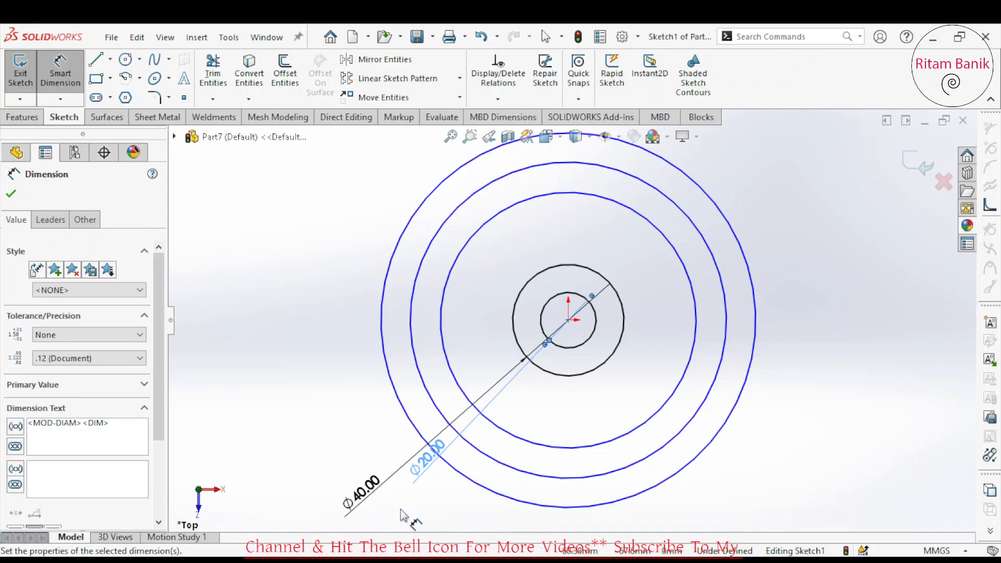
Dimension the third circle from the centre to an 80.5 mm diameter and the next circle outward to 160 mm.
click(470, 394)
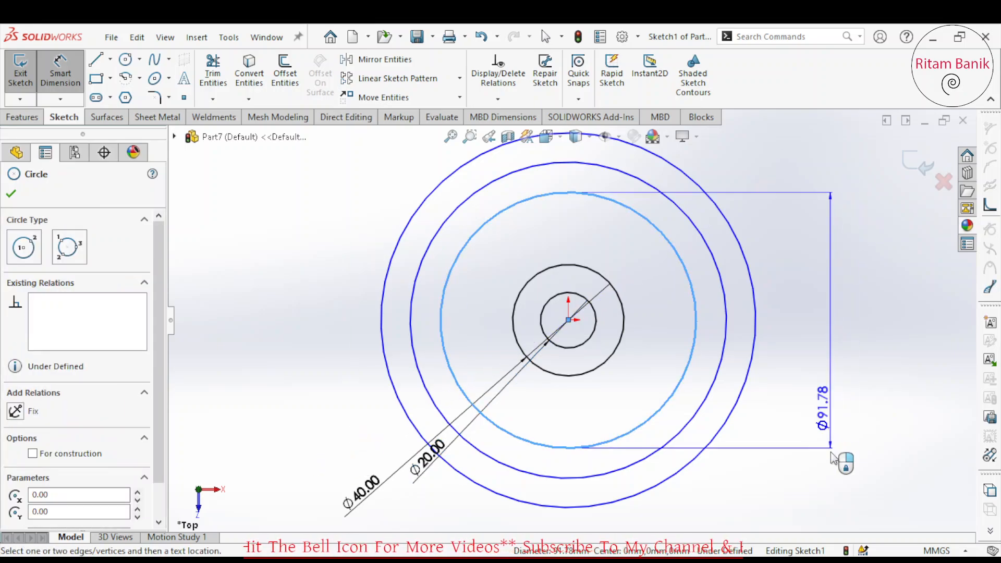
click(812, 492)
text(90)
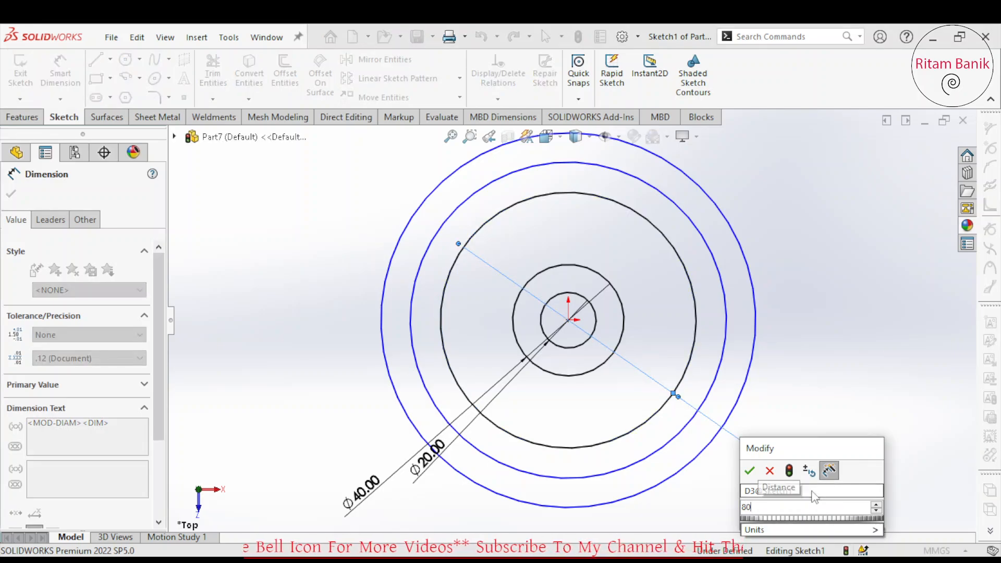
key(Return)
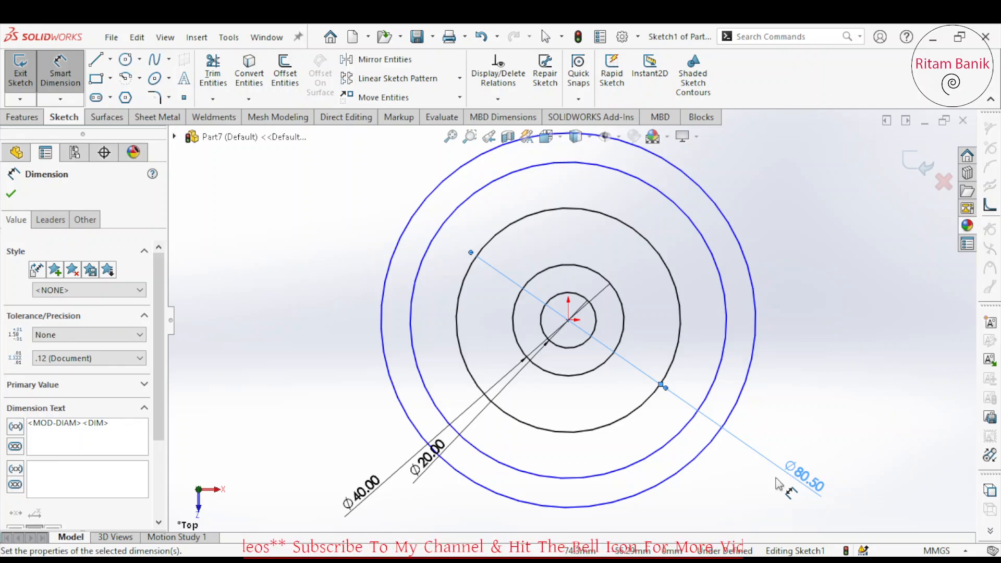
click(678, 434)
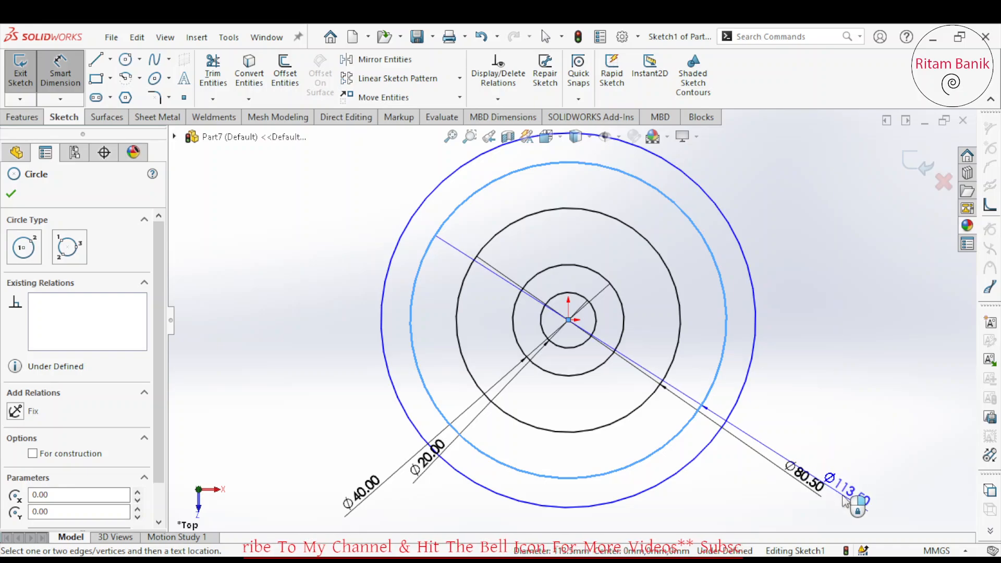
click(850, 501)
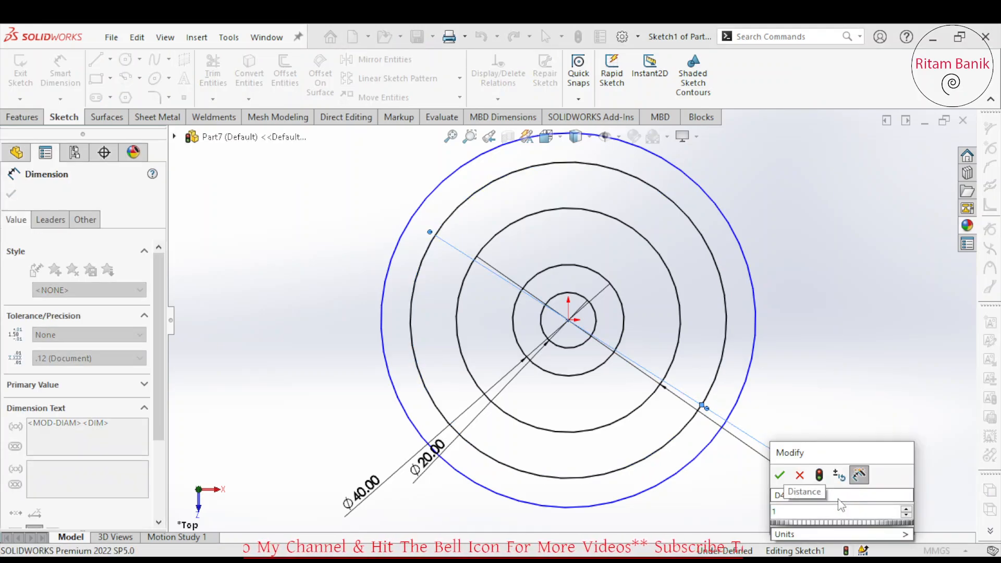
text(160)
key(Return)
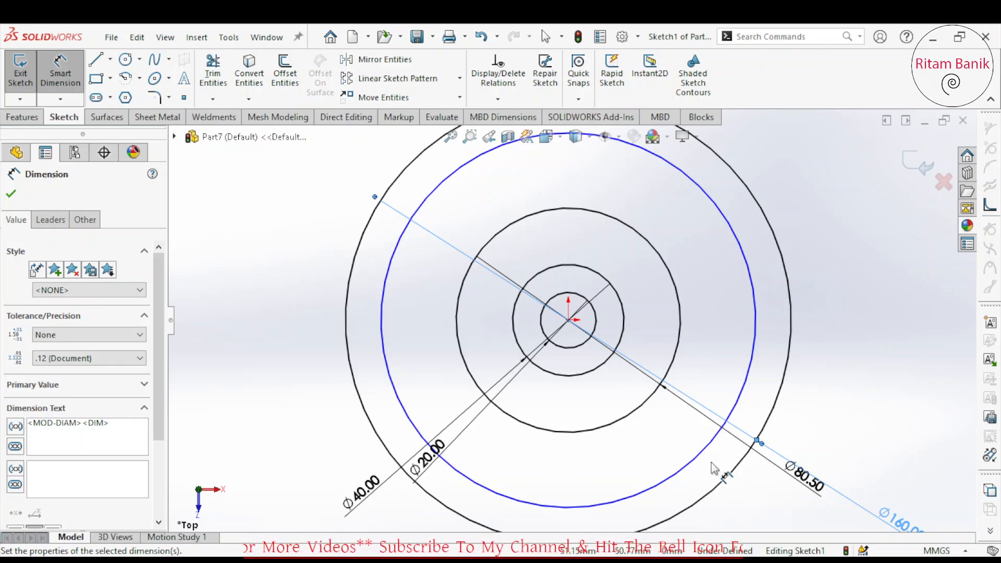
Dimension the last undimensioned circle to a 120 mm diameter.
click(688, 463)
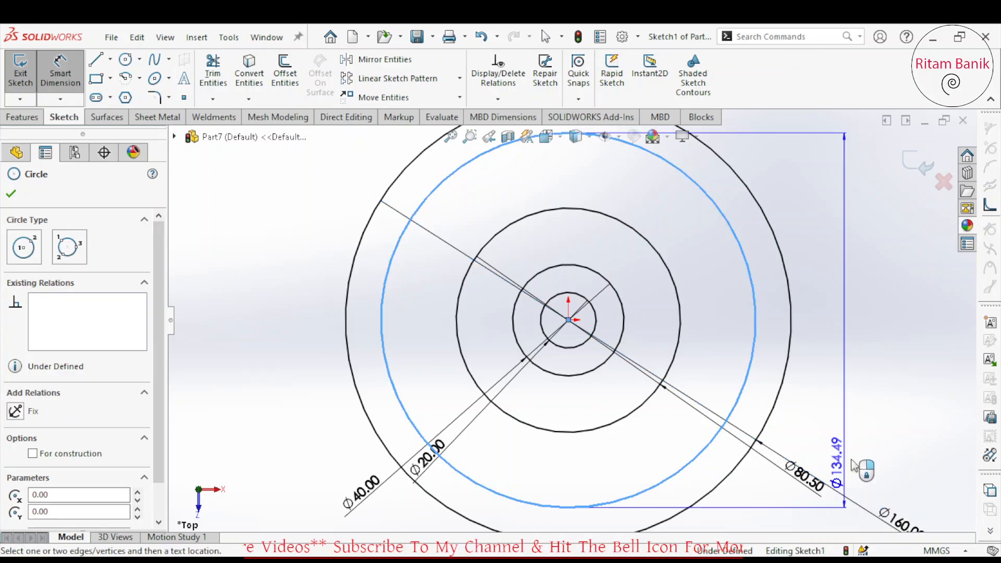
click(837, 528)
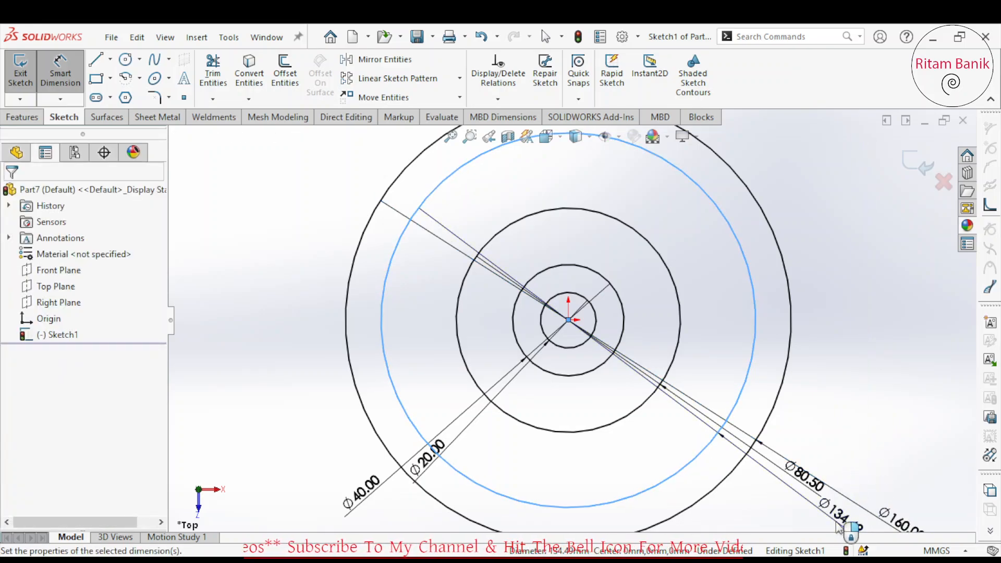
key(Return)
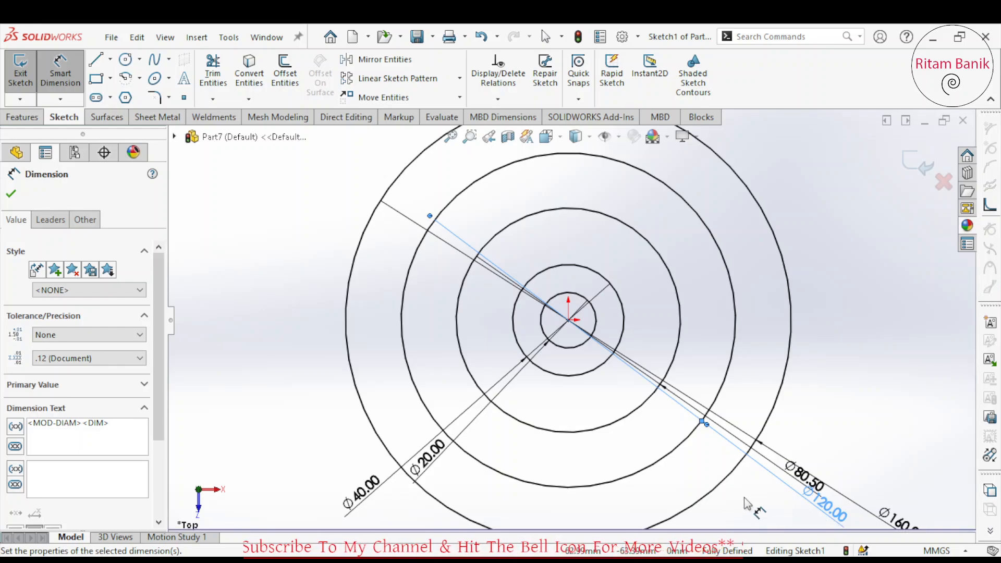
key(Escape)
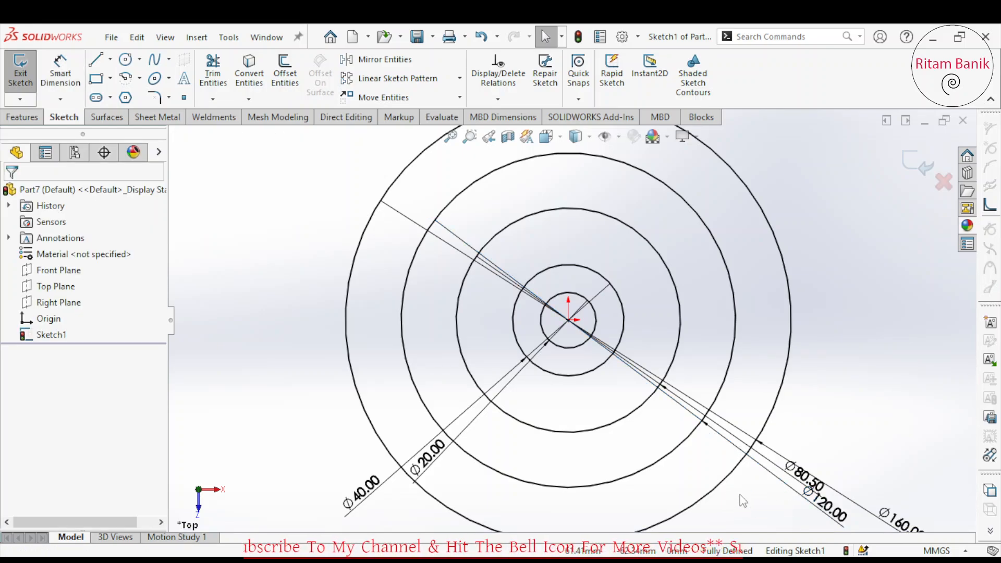
Convert the 160 mm and 80.5 mm circles to construction geometry.
click(774, 427)
click(838, 395)
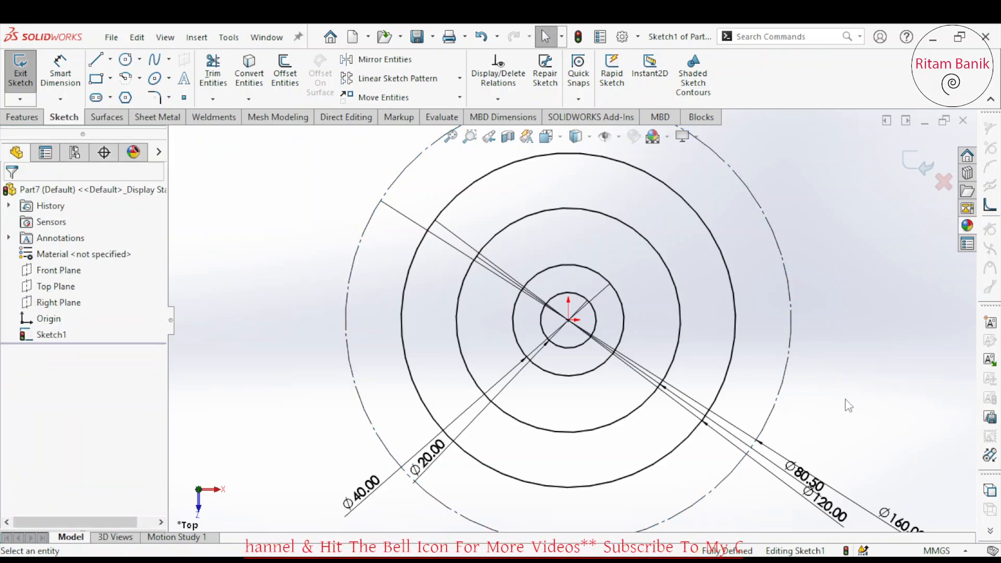
click(678, 347)
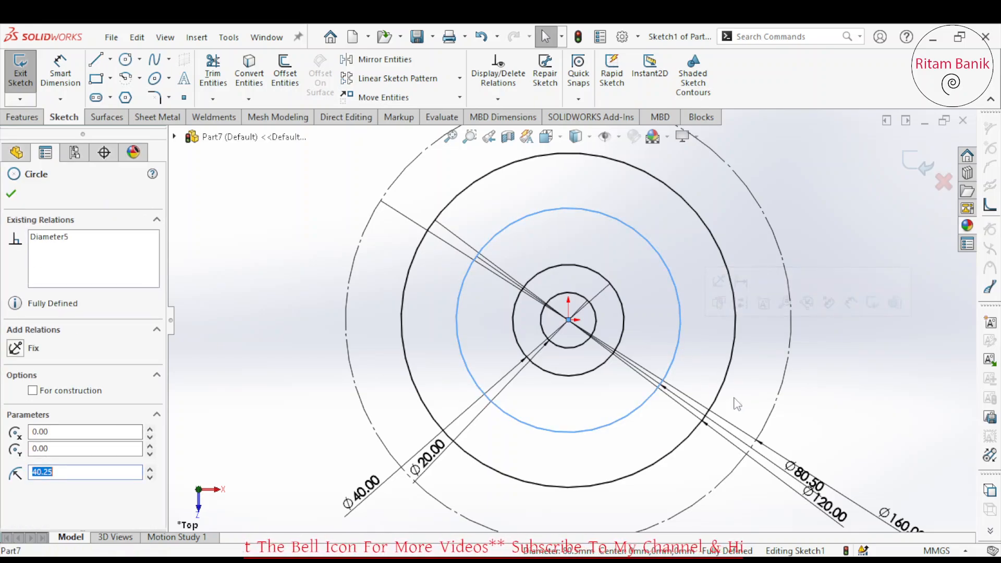
click(741, 303)
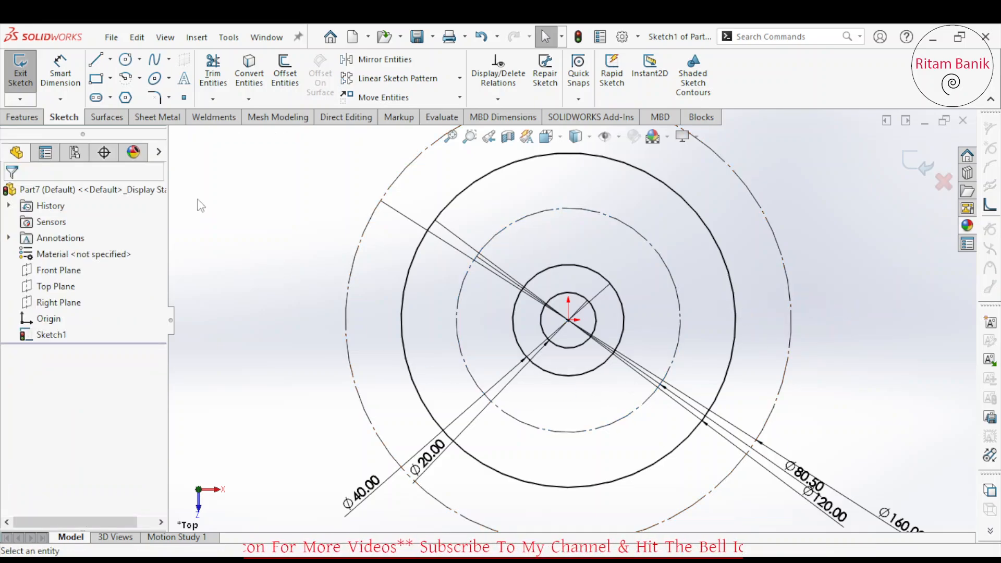
click(97, 60)
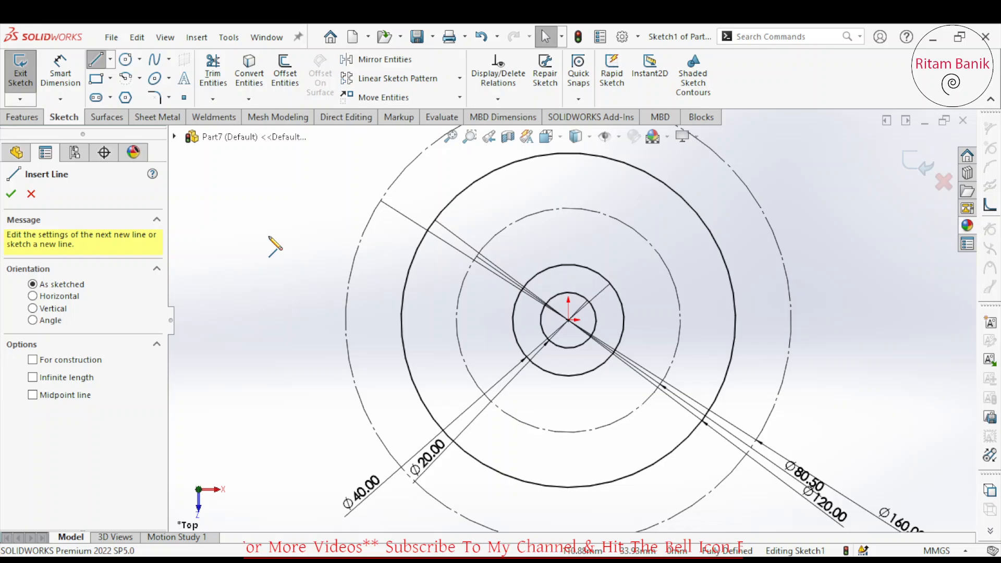
click(345, 319)
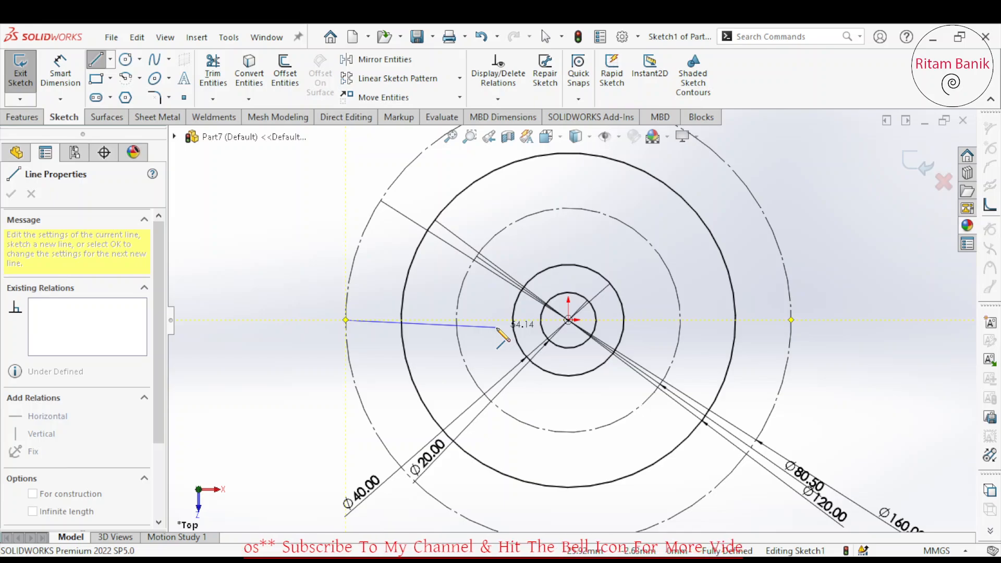
key(Escape)
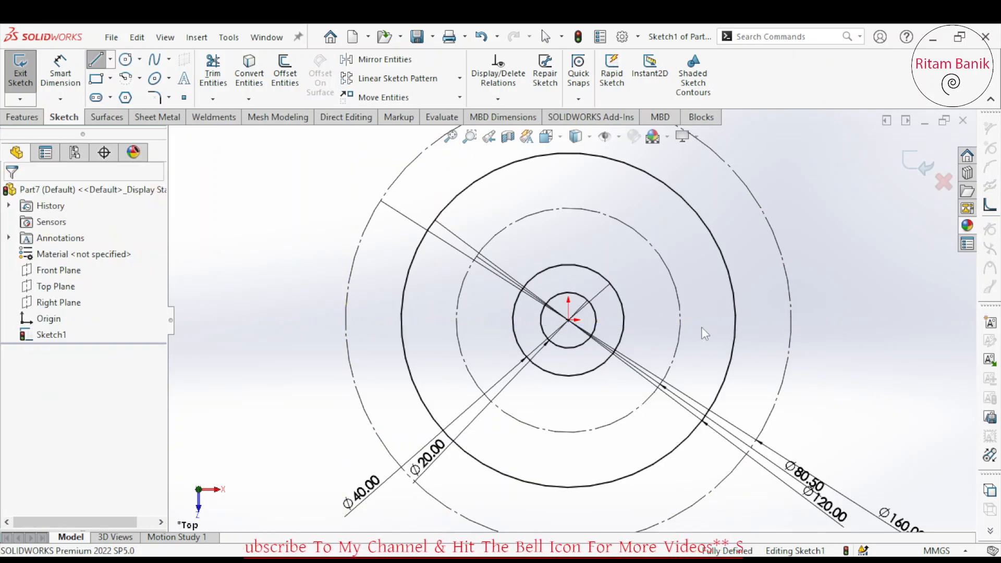
Draw a centerpoint arc centred on the origin, sweeping nearly a half circle above the 160 mm construction circle.
scroll(498, 302, up, 3)
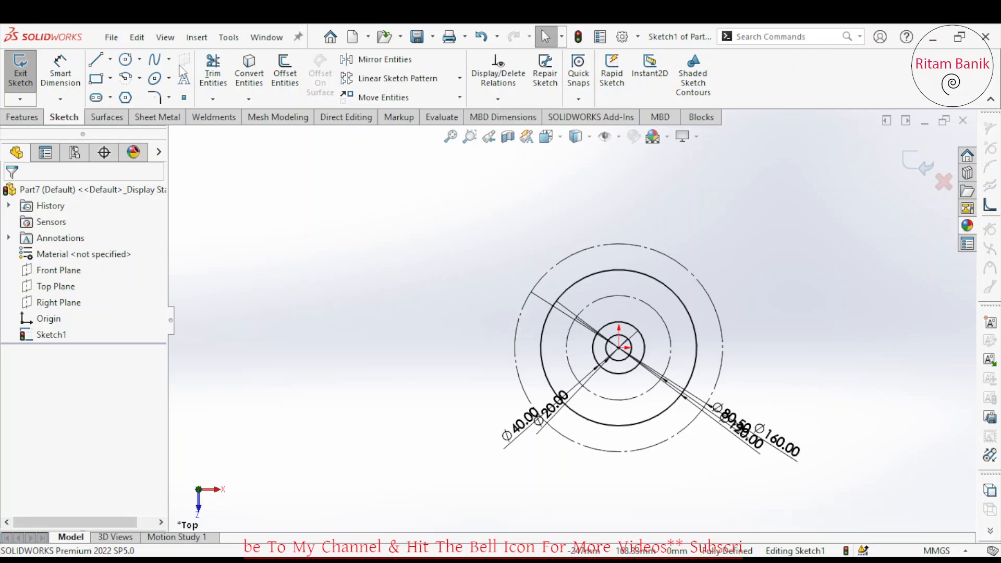
click(126, 78)
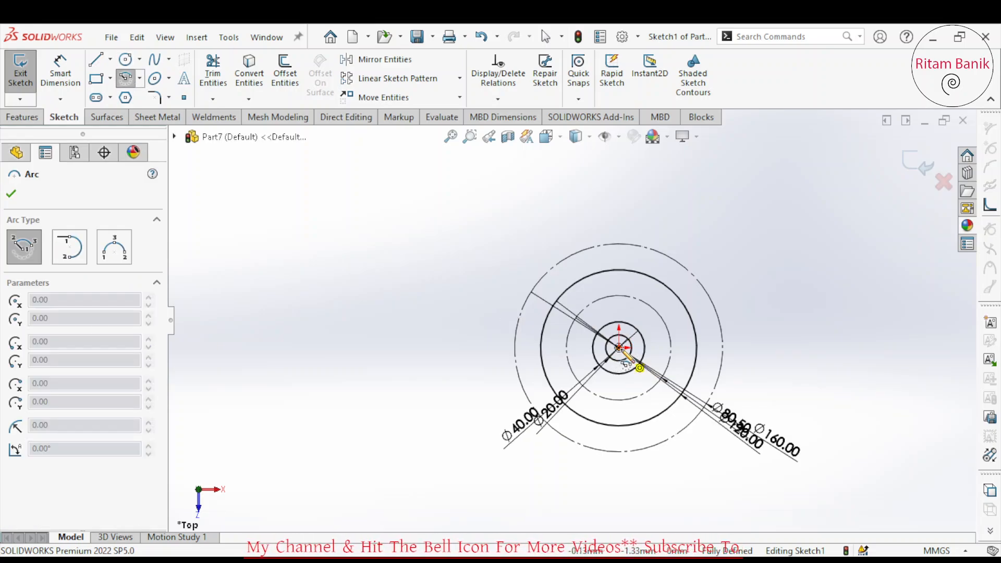
click(619, 348)
click(469, 322)
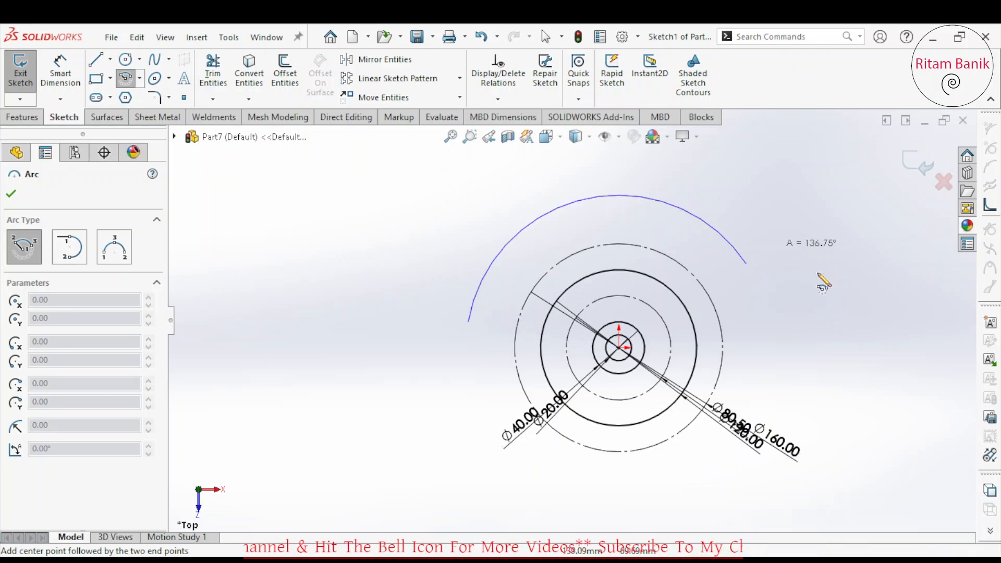
click(842, 339)
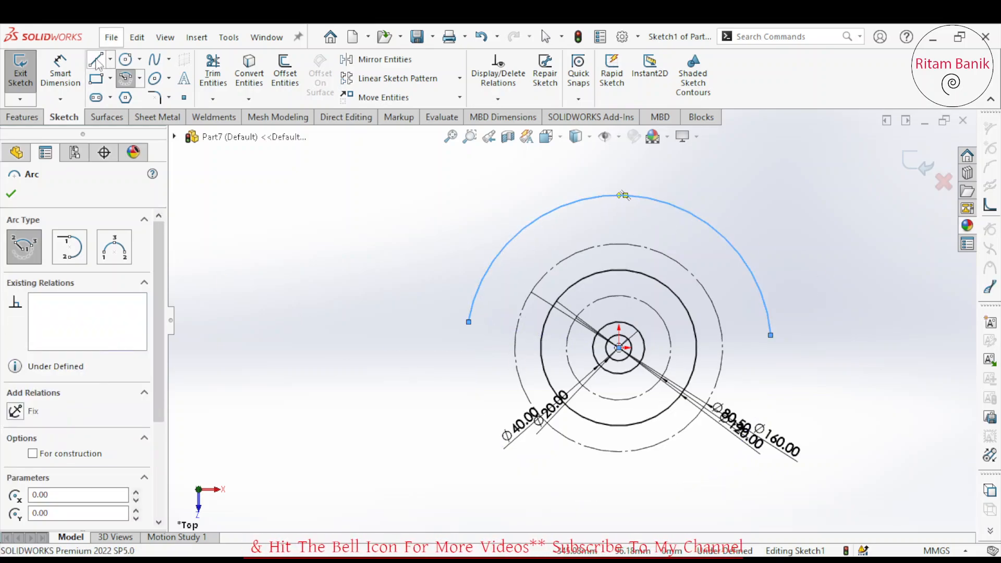
Close the arc with a straight line about 233 mm long between its two endpoints.
click(96, 60)
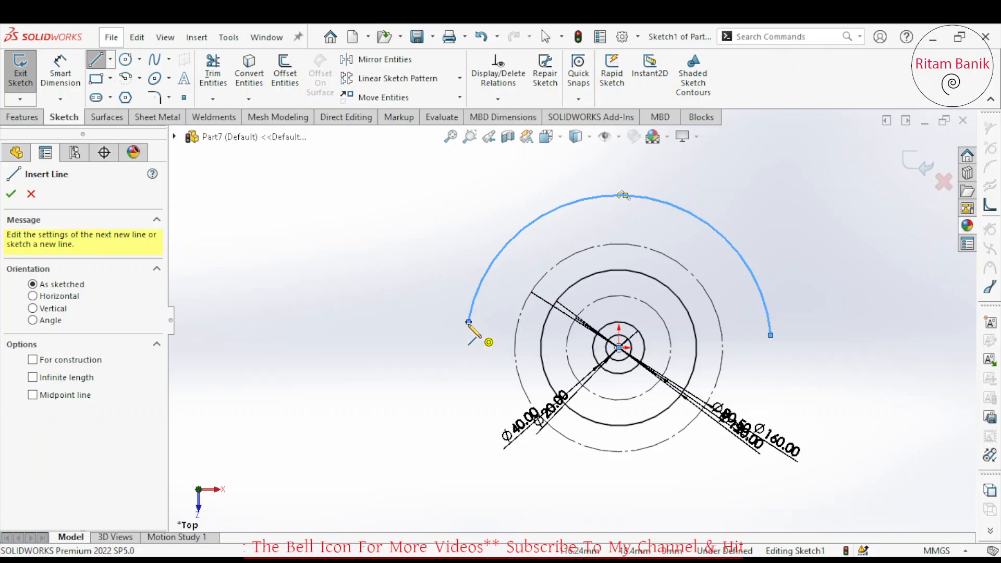
mouse_move(469, 322)
mouse_down()
mouse_move(775, 344)
mouse_move(771, 335)
mouse_up()
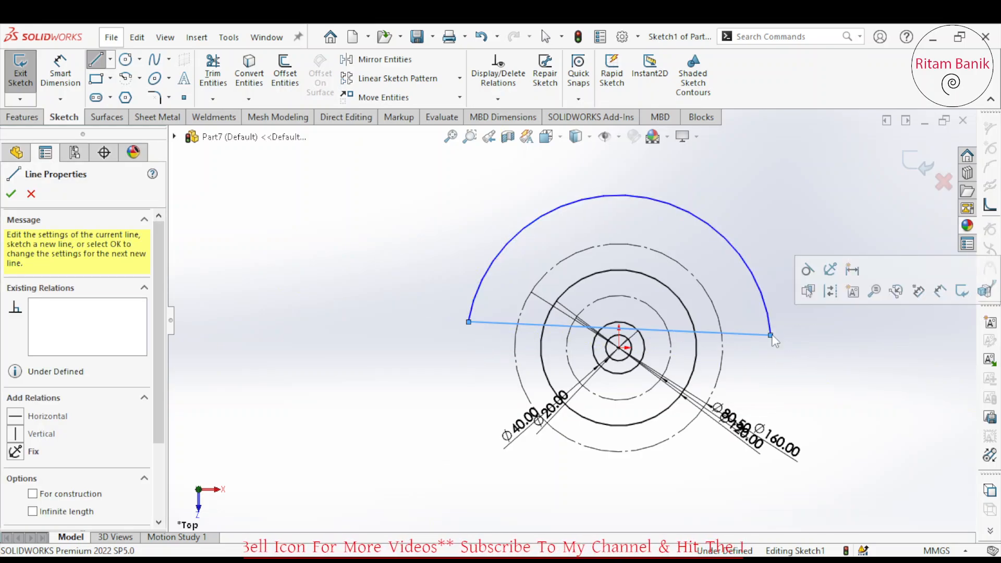
key(Escape)
Apply a horizontal relation to the line that closes the arc.
scroll(644, 349, down, 3)
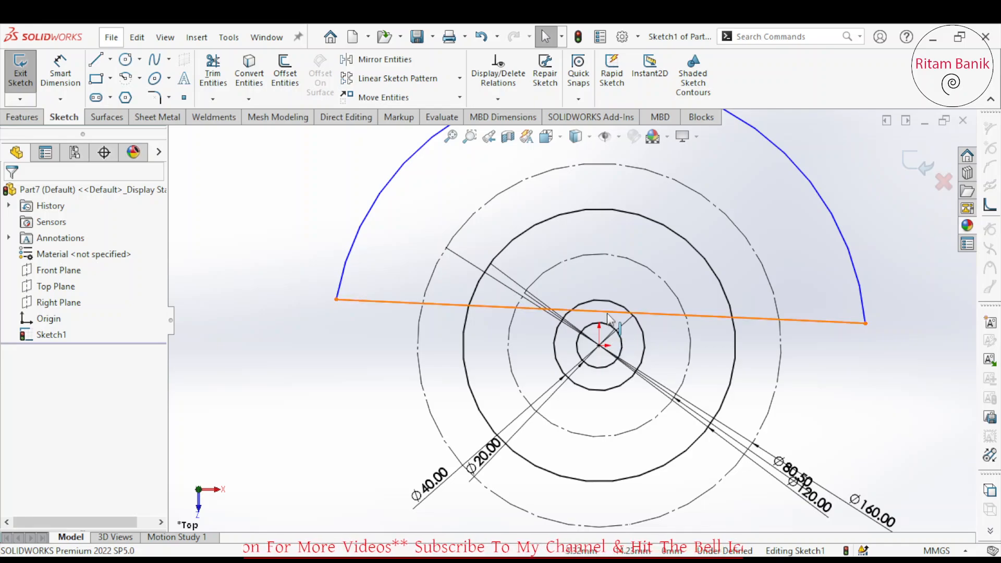
click(671, 317)
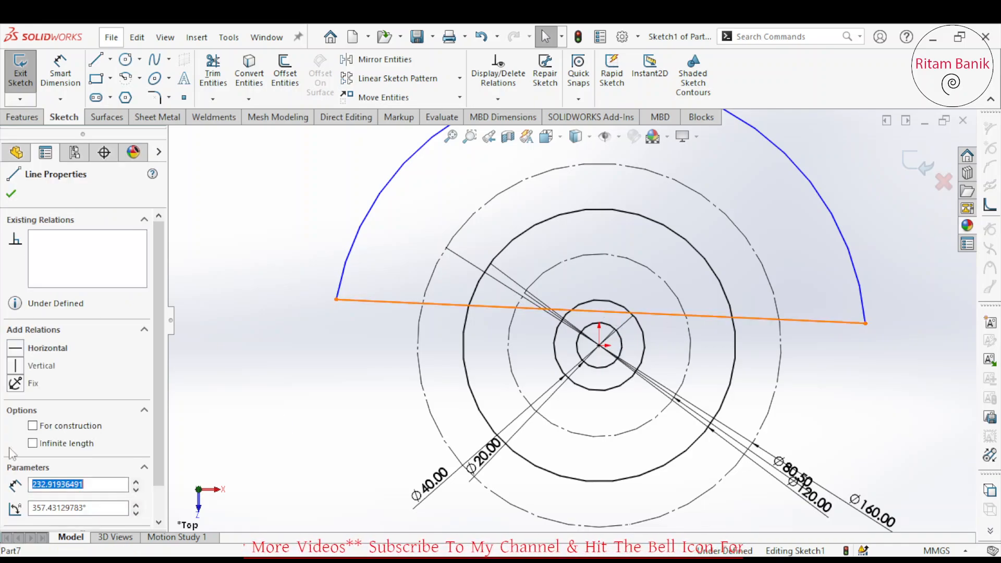
click(21, 353)
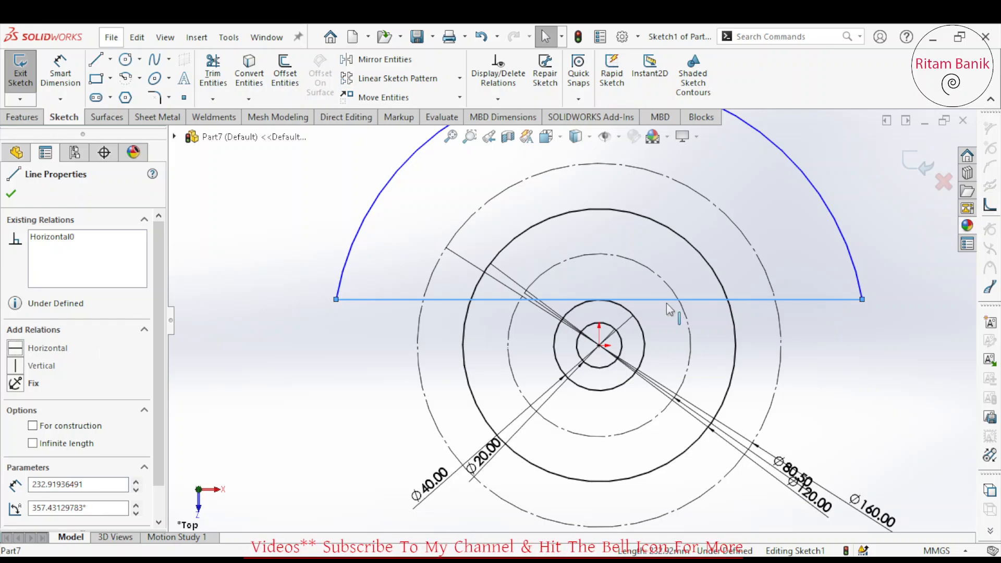
key(Escape)
Make the midpoint of the arc's horizontal closing line coincident with the origin.
click(599, 299)
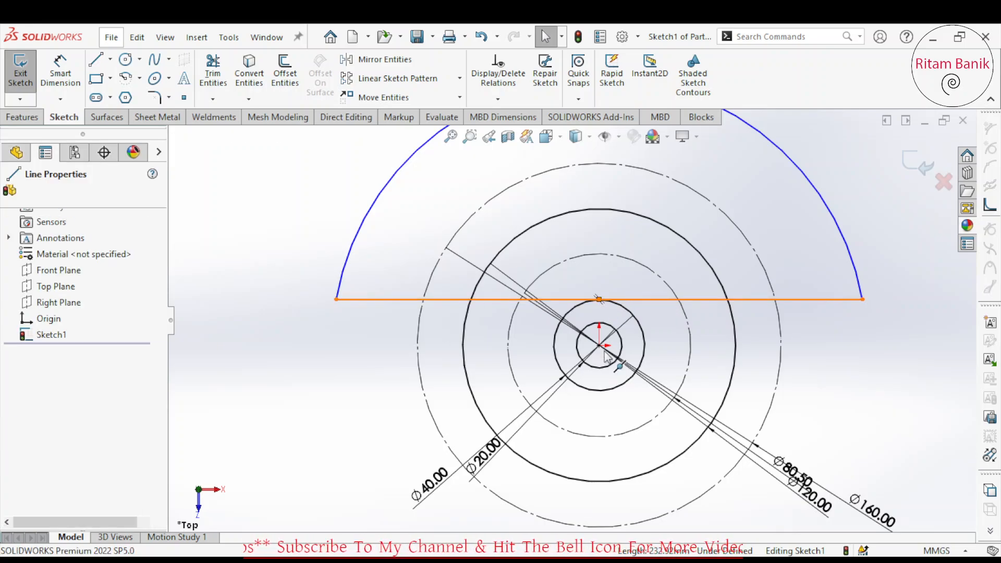
ctrl+click(600, 345)
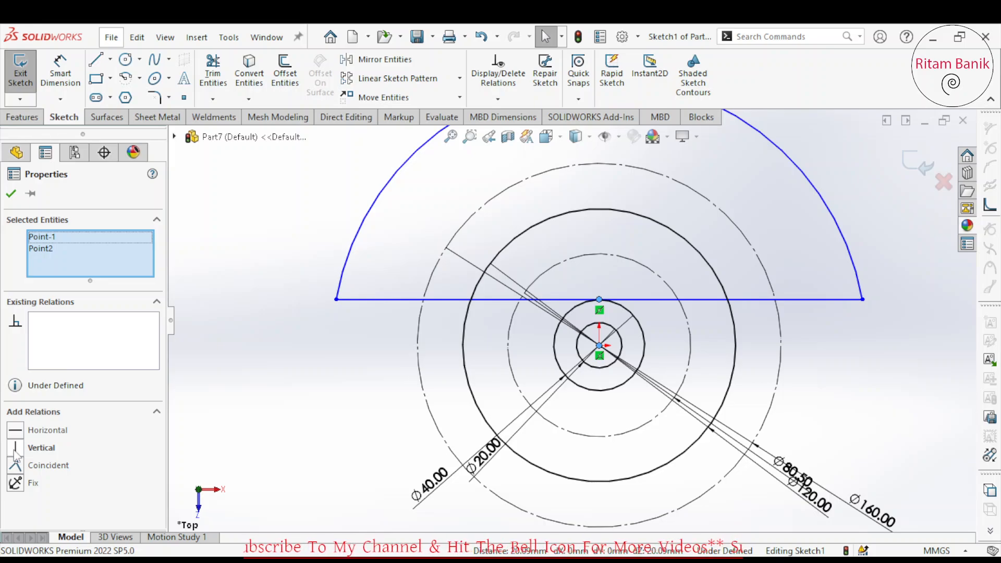
click(15, 465)
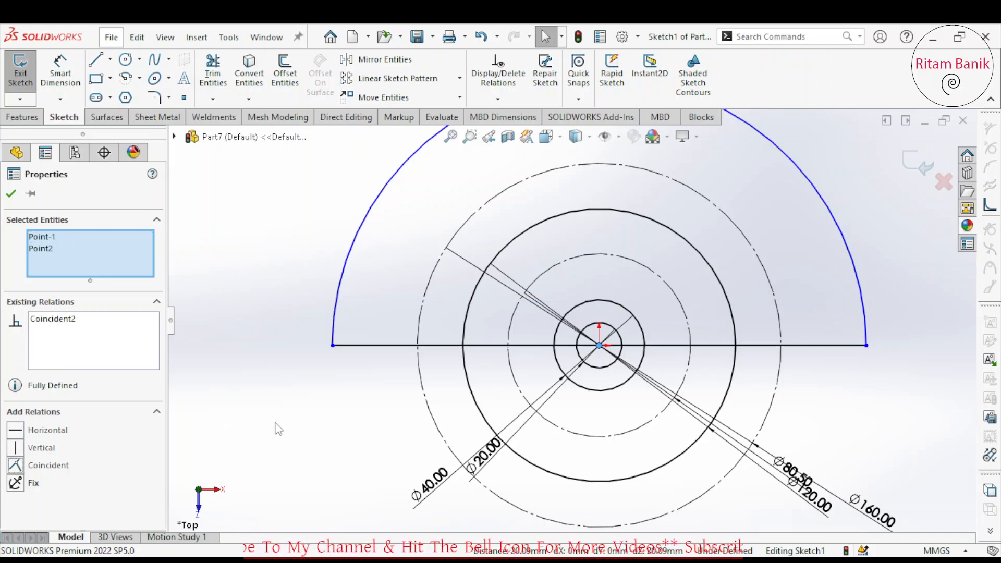
key(Escape)
Dimension the large arc with a radius of 100 mm.
click(60, 70)
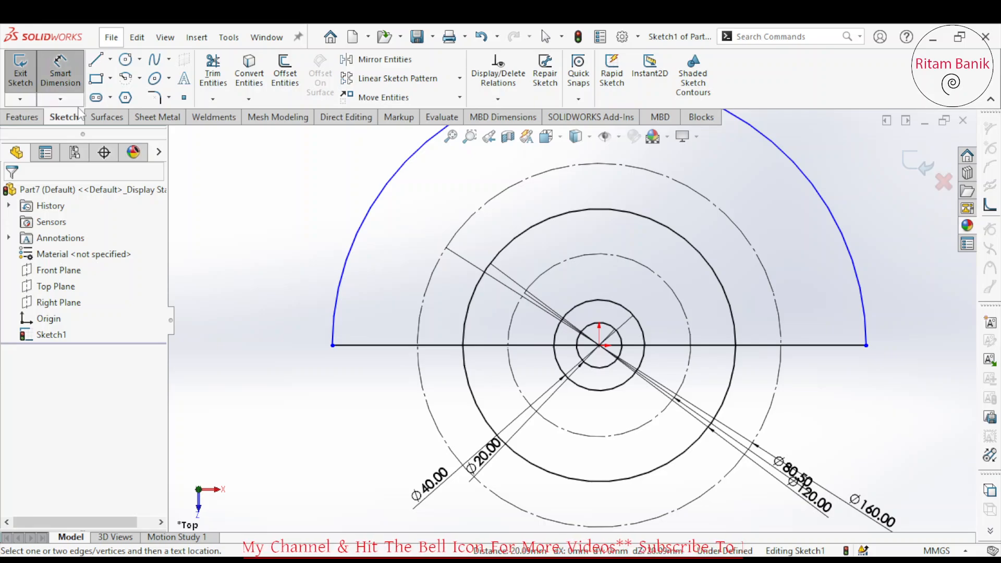
click(348, 245)
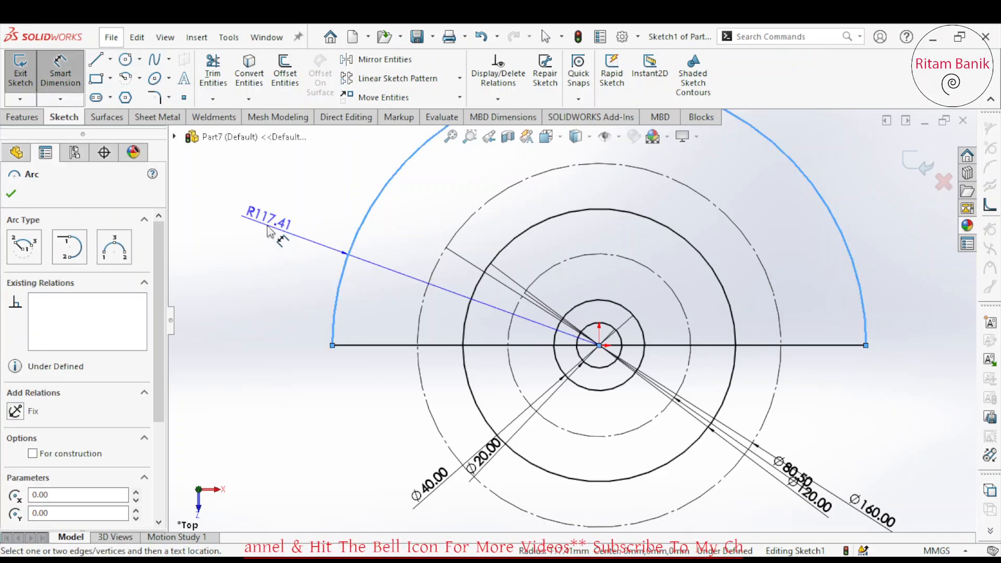
click(270, 238)
text(100)
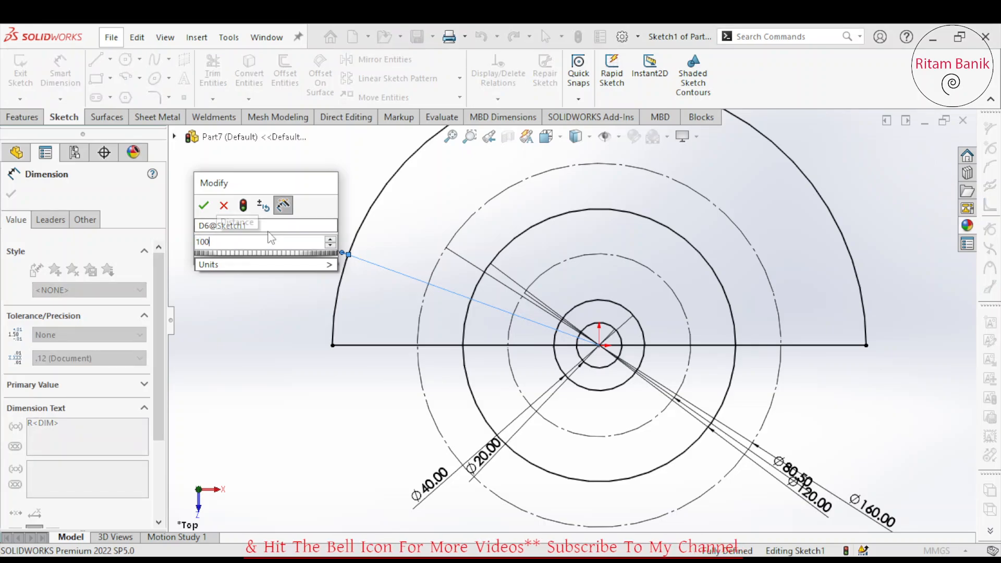
key(Return)
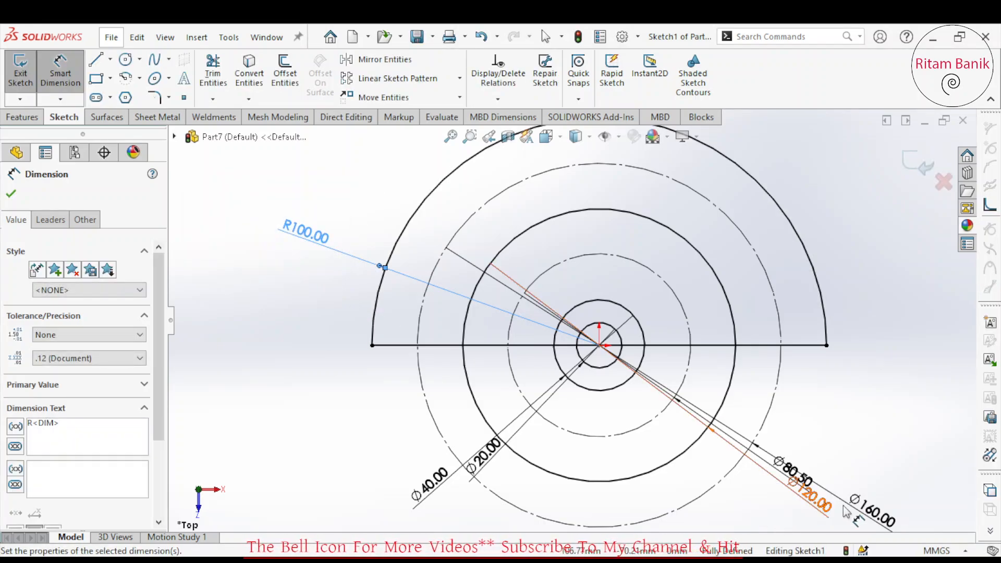
Spread the labels of the five circle diameter dimensions around the sketch so they no longer overlap.
drag(866, 507, 890, 222)
drag(811, 492, 842, 166)
drag(801, 472, 876, 437)
click(798, 501)
key(Escape)
drag(464, 481, 498, 517)
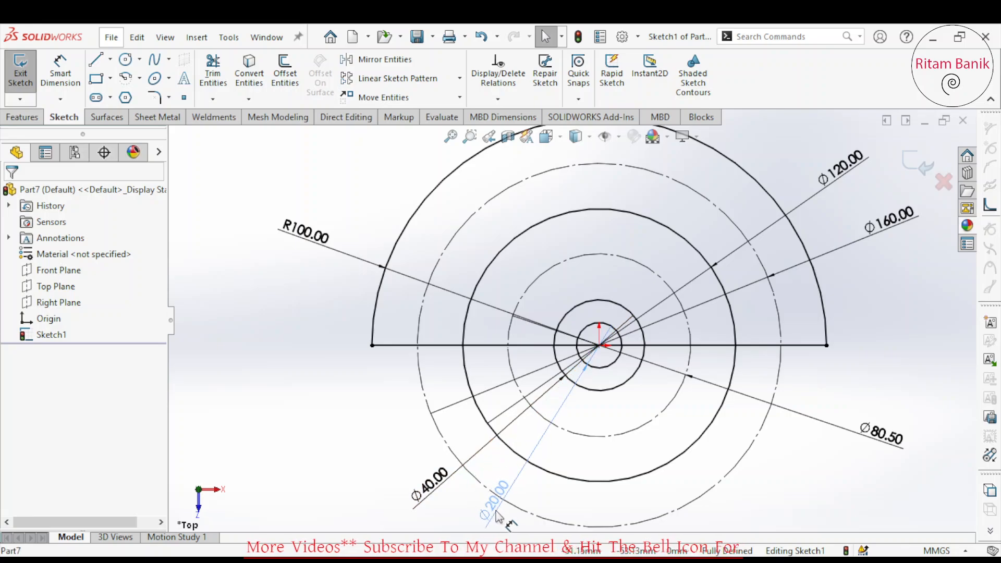
drag(438, 493, 786, 495)
click(716, 502)
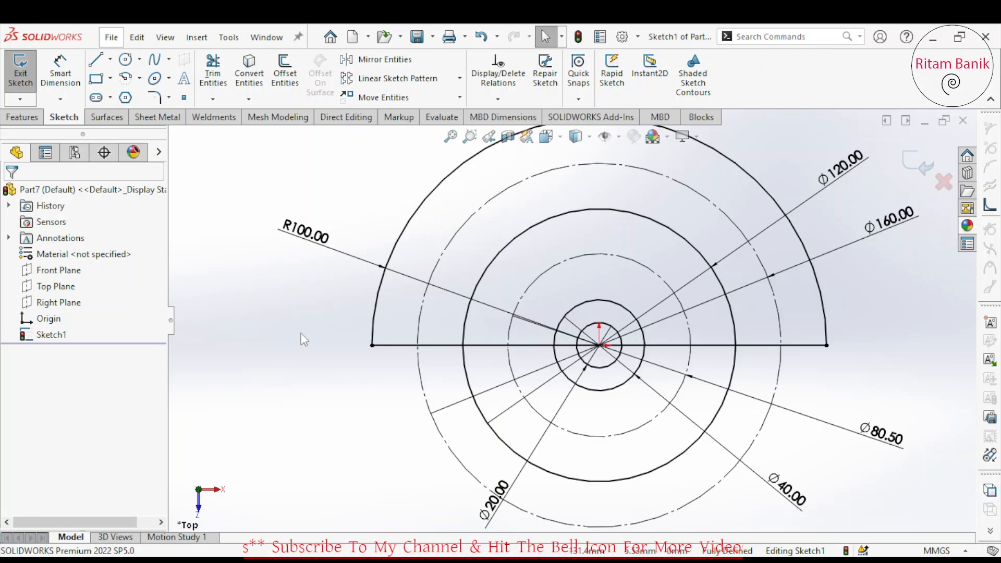
Draw a circle about 34 mm in diameter, centred where the 160 mm construction circle crosses the horizontal line left of the origin.
click(126, 60)
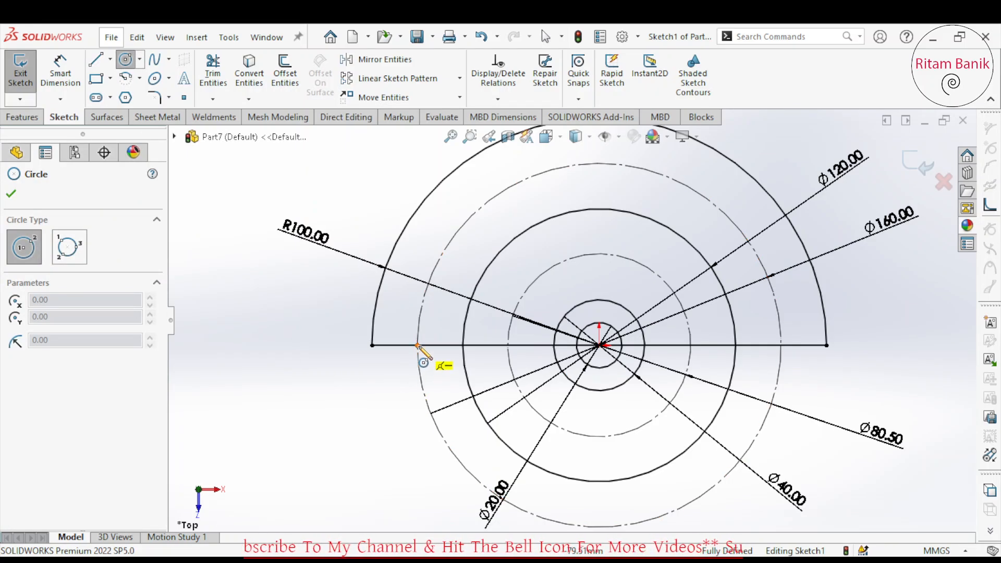
click(417, 346)
click(410, 388)
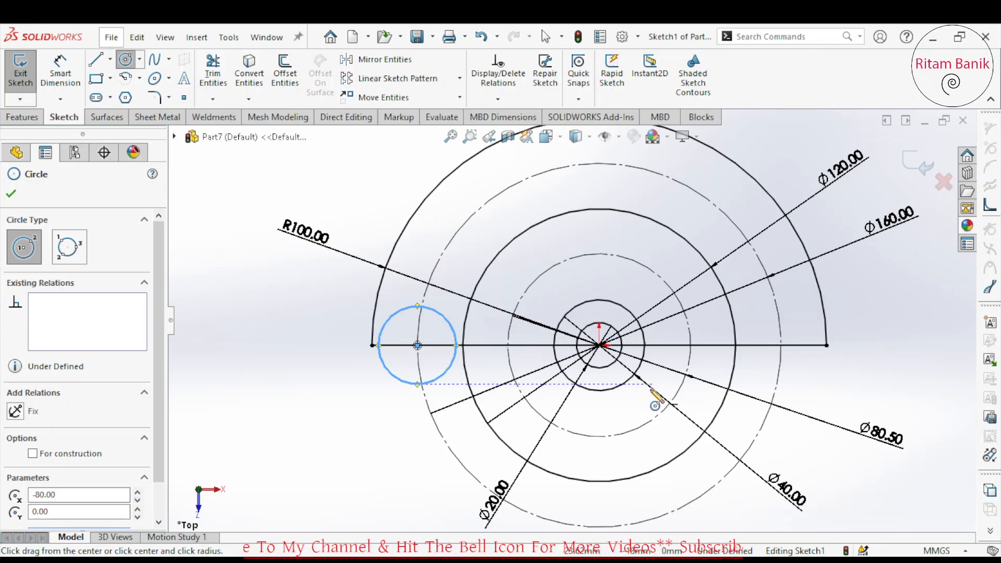
Draw two concentric circles, about 52 mm and 40 mm in diameter, centred where the 80.5 mm construction circle crosses the line left of the origin.
click(507, 346)
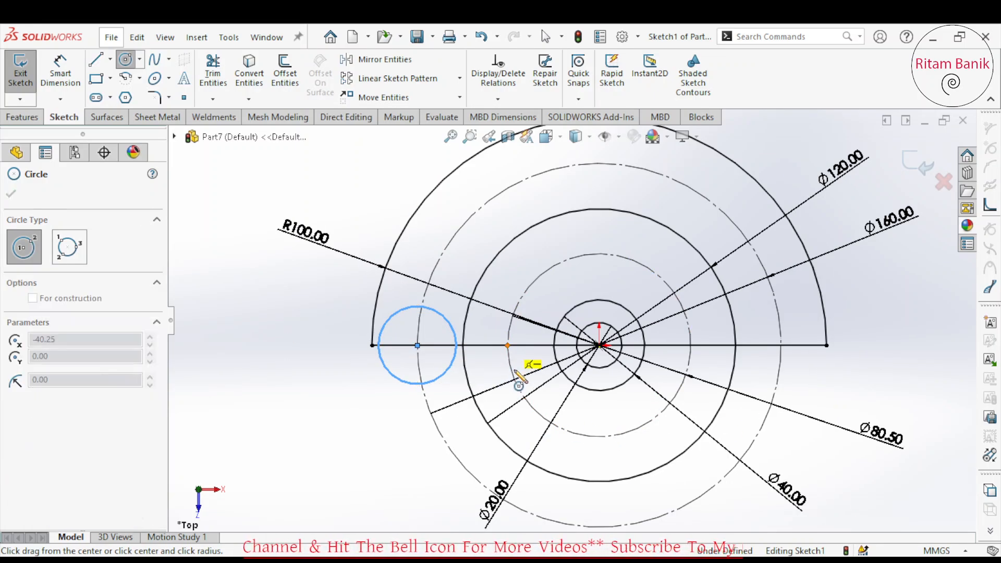
click(521, 404)
click(508, 345)
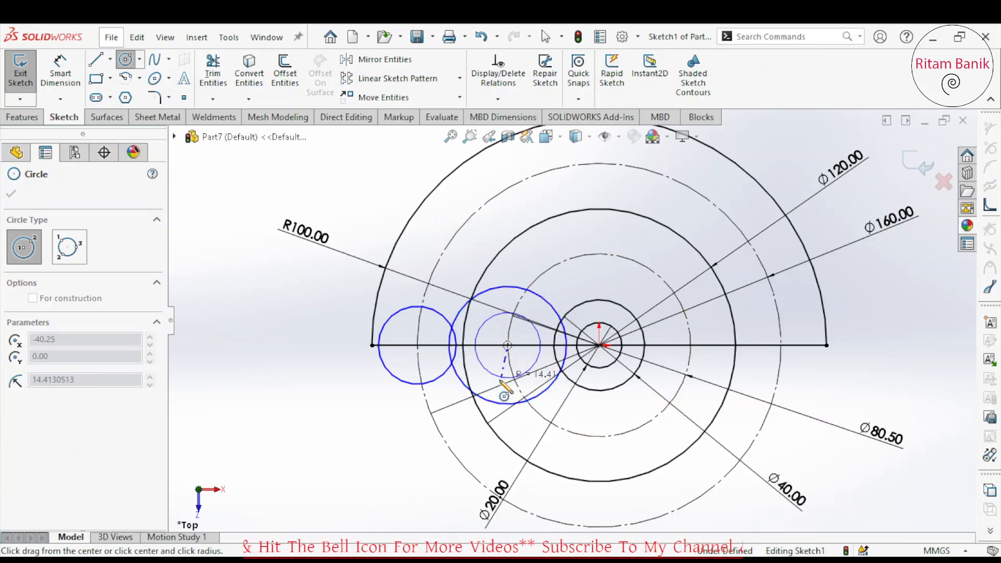
click(507, 391)
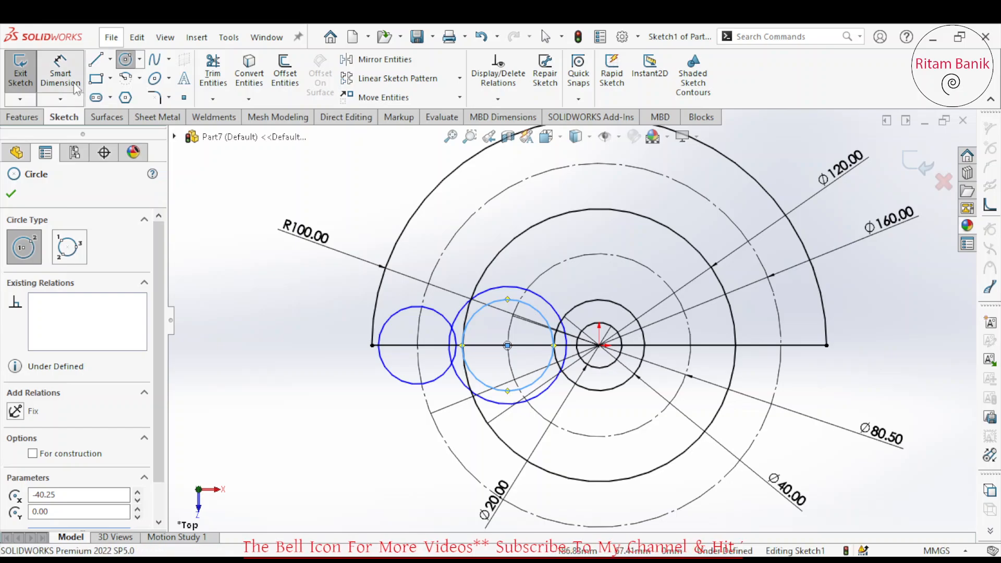
Dimension the circle centred on the 160 mm construction circle with a diameter of 20 mm.
click(60, 73)
click(409, 309)
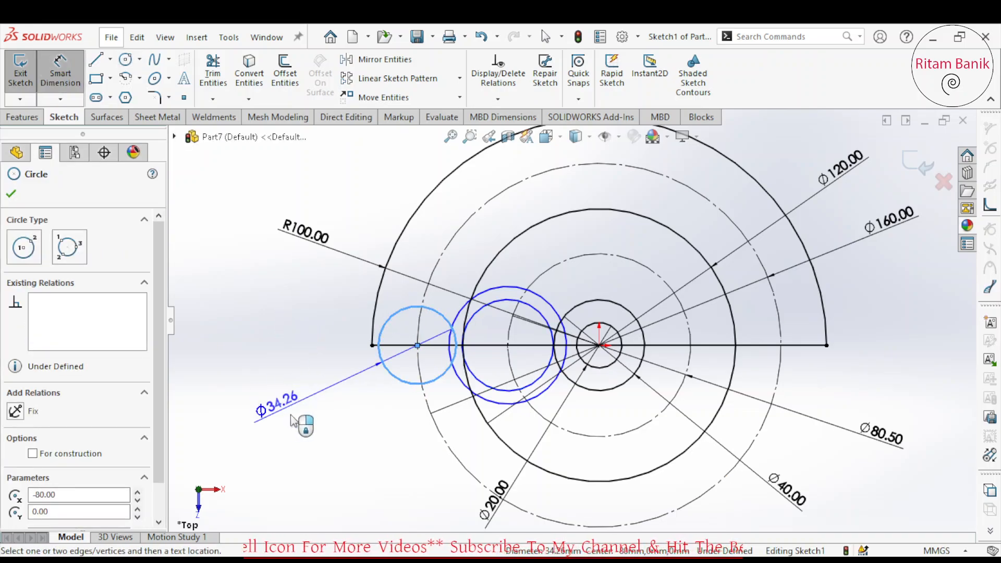
click(307, 420)
text(20)
key(Return)
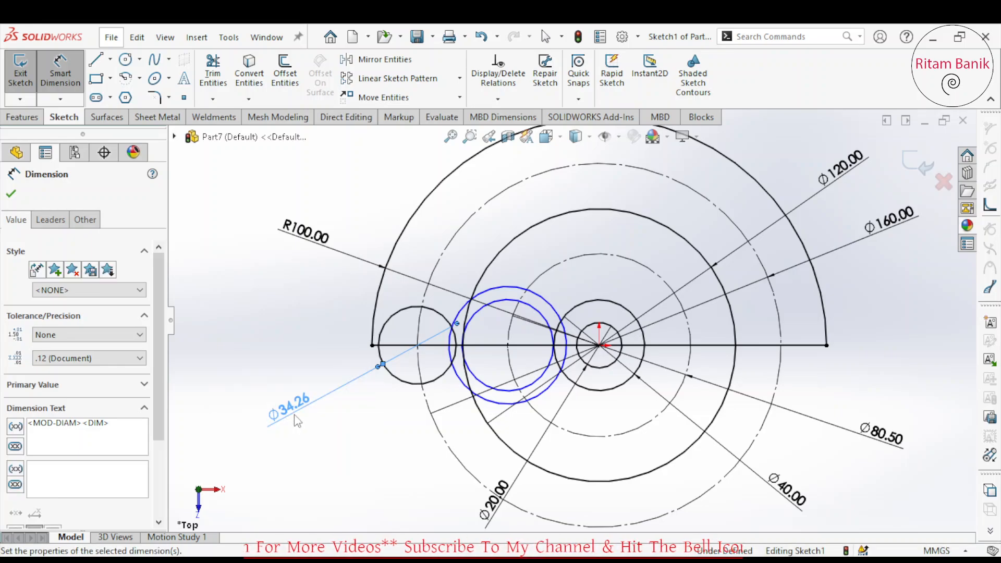
Dimension the larger of the two concentric circles on the 80.5 mm construction circle to a diameter of 20 mm.
scroll(512, 323, down, 2)
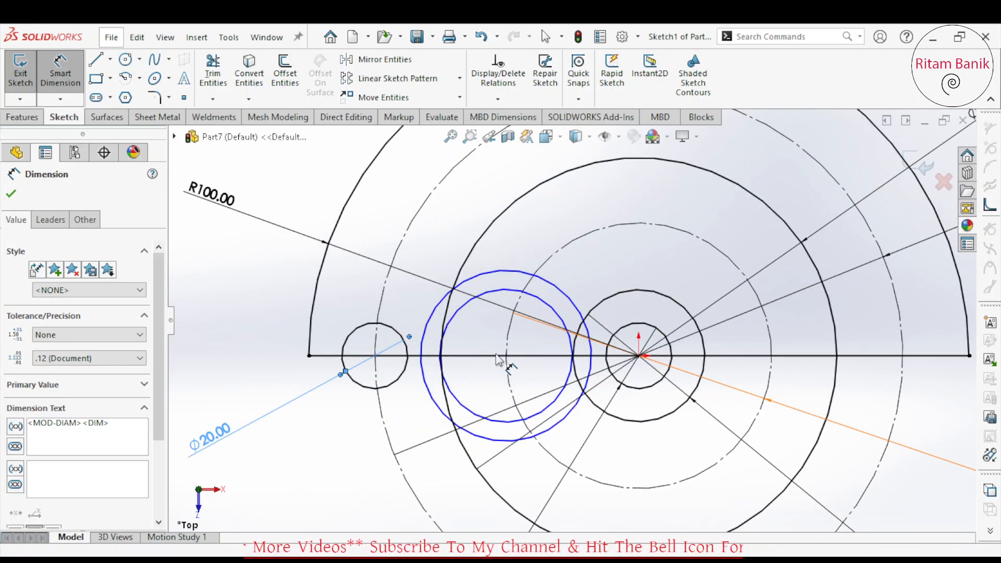
click(423, 369)
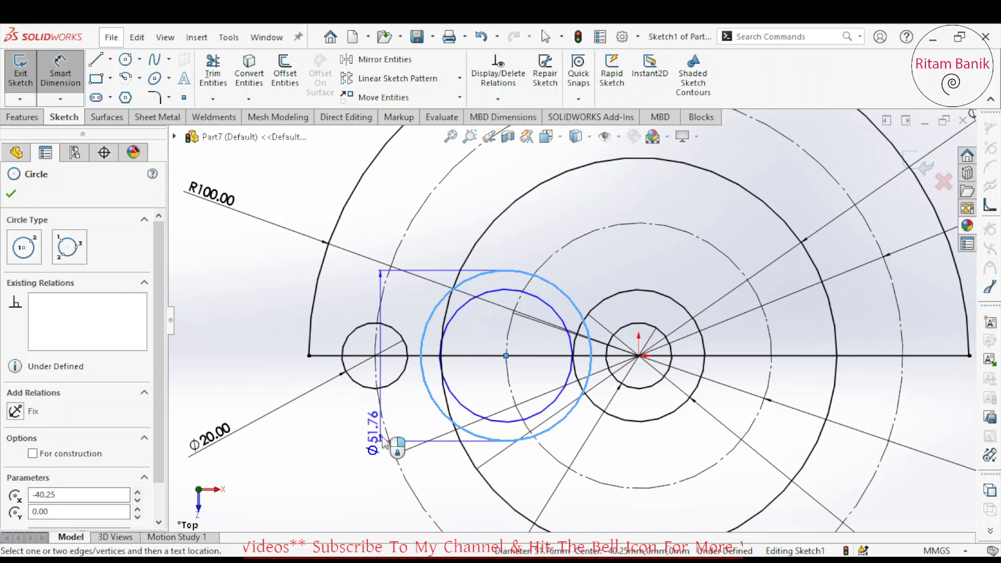
click(365, 477)
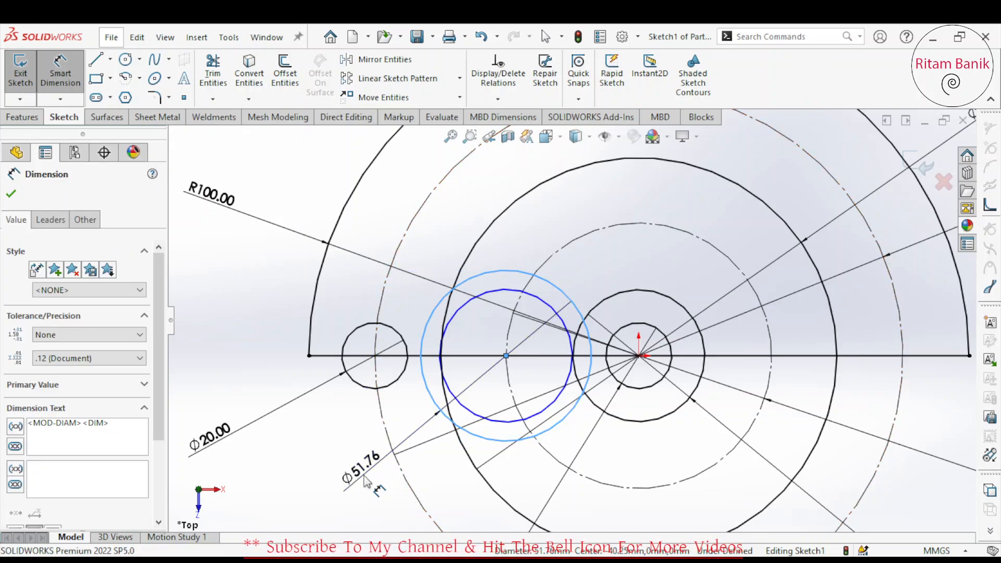
text(20)
key(Return)
Dimension the other concentric circle on the 80.5 mm construction circle to a diameter of 14 mm.
click(480, 421)
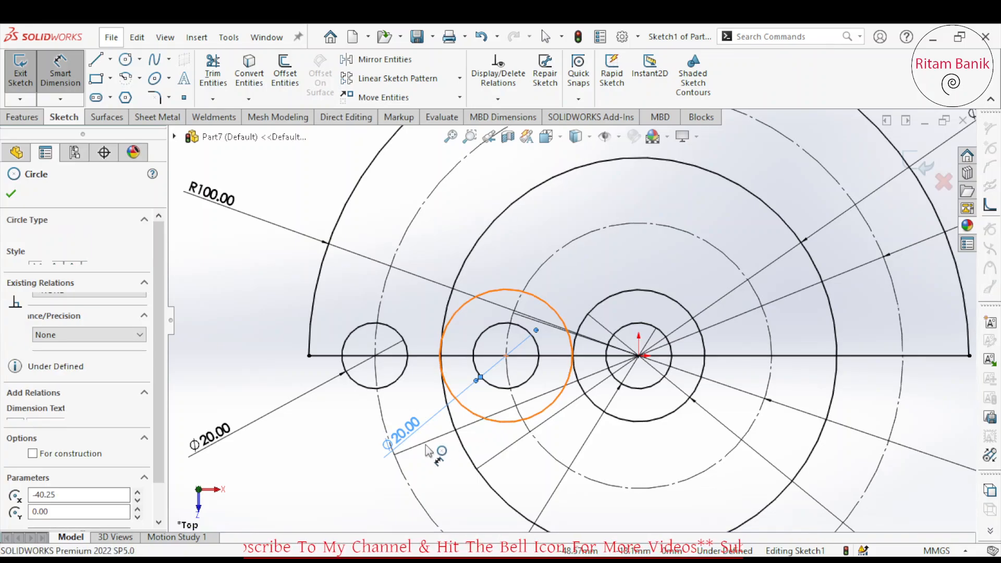
click(625, 256)
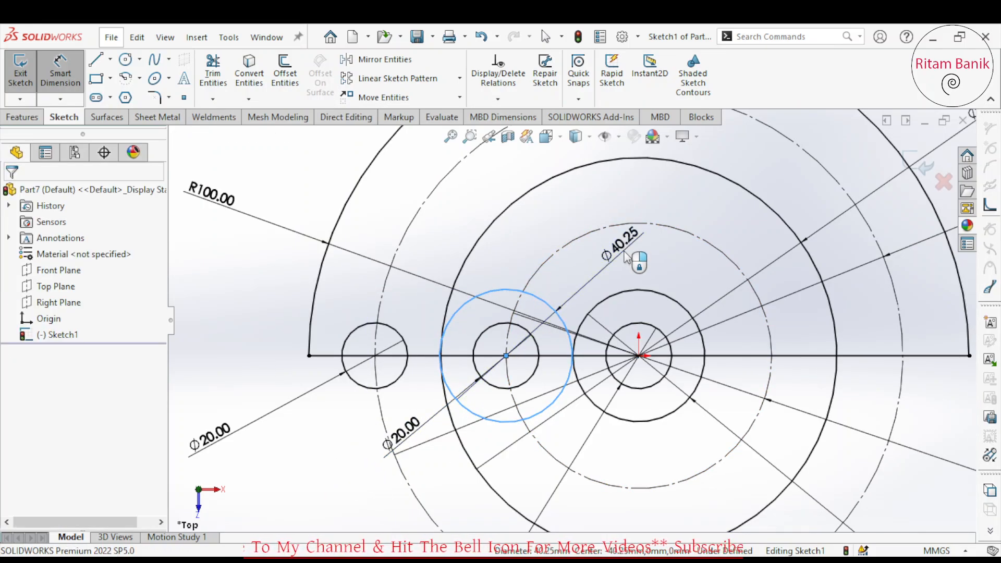
text(14)
key(Return)
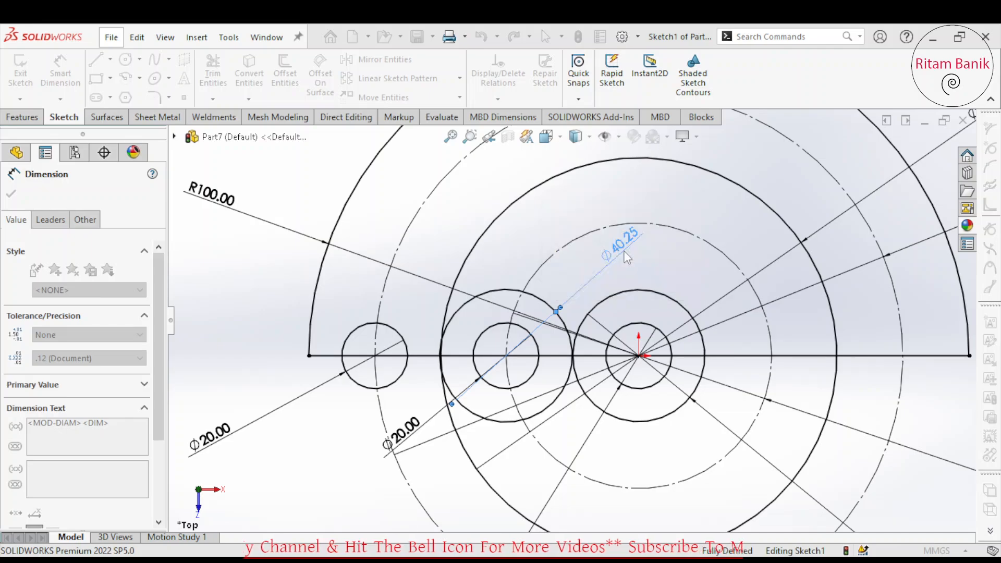
key(Escape)
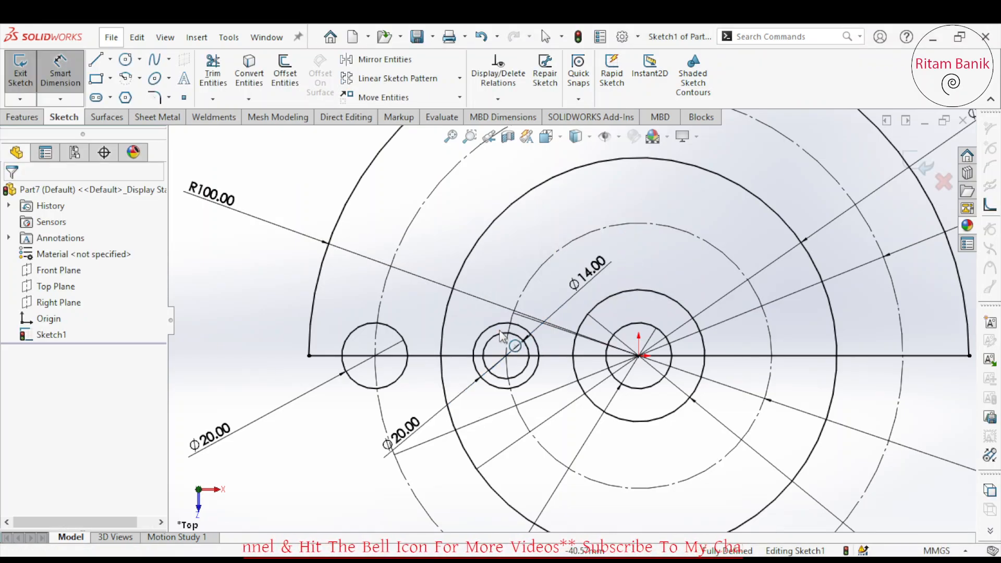
Set up a circular sketch pattern of the 20 mm circle on the 160 mm construction circle, with 6 equally spaced instances around the origin.
key(f)
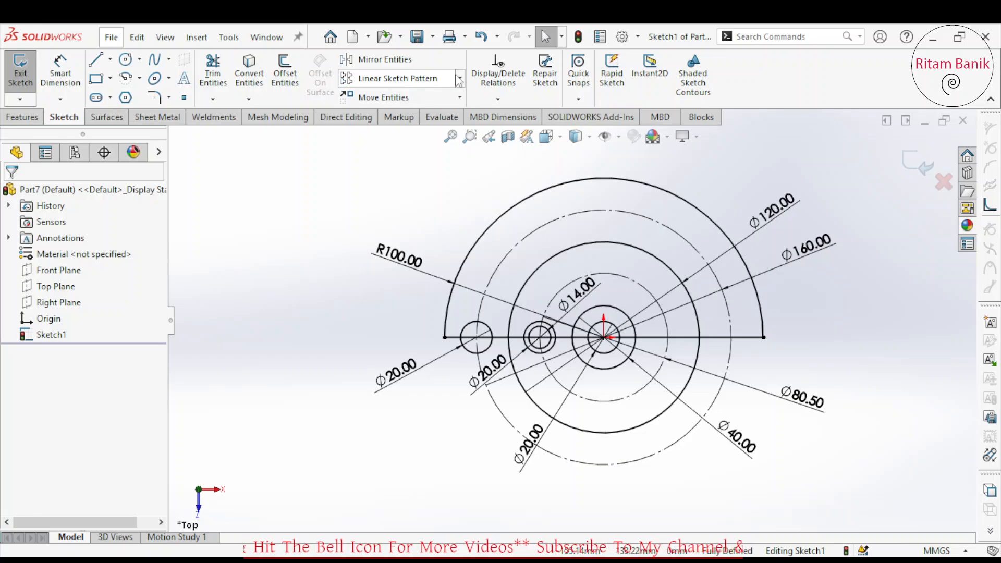
click(459, 78)
click(386, 119)
scroll(485, 338, down, 1)
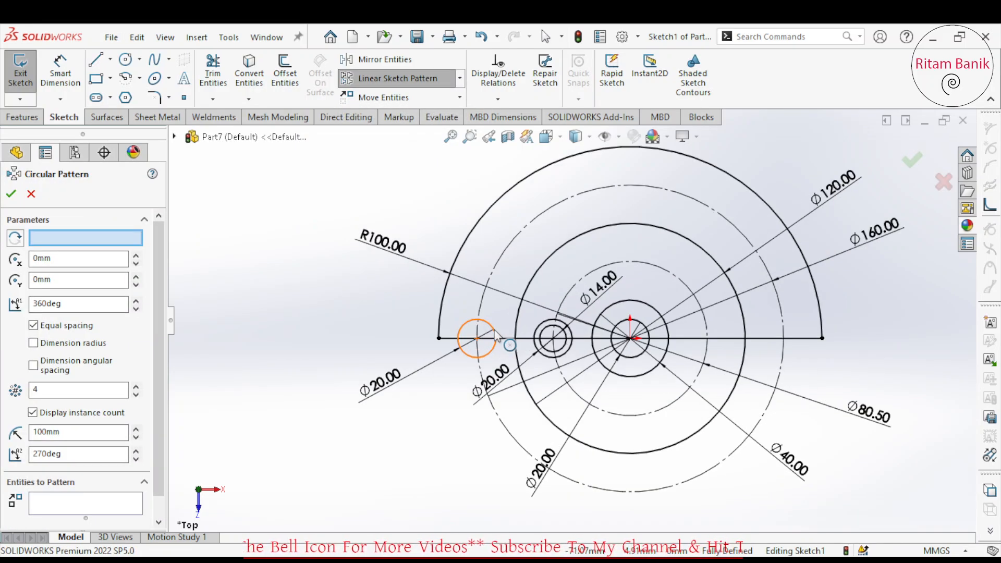
scroll(496, 337, down, 1)
click(499, 335)
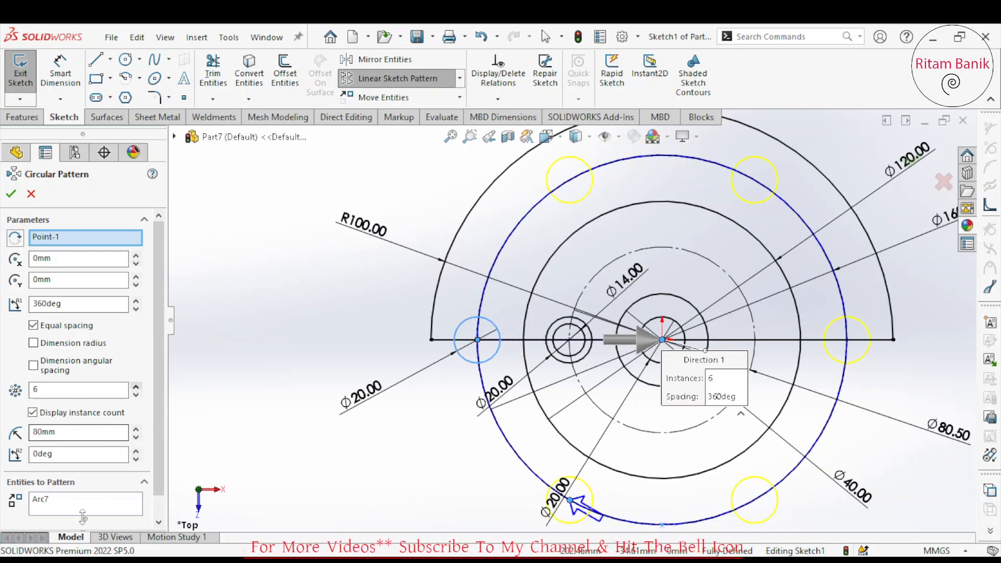
Skip the two pattern instances below the horizontal line and create the circular pattern.
scroll(153, 508, down, 1)
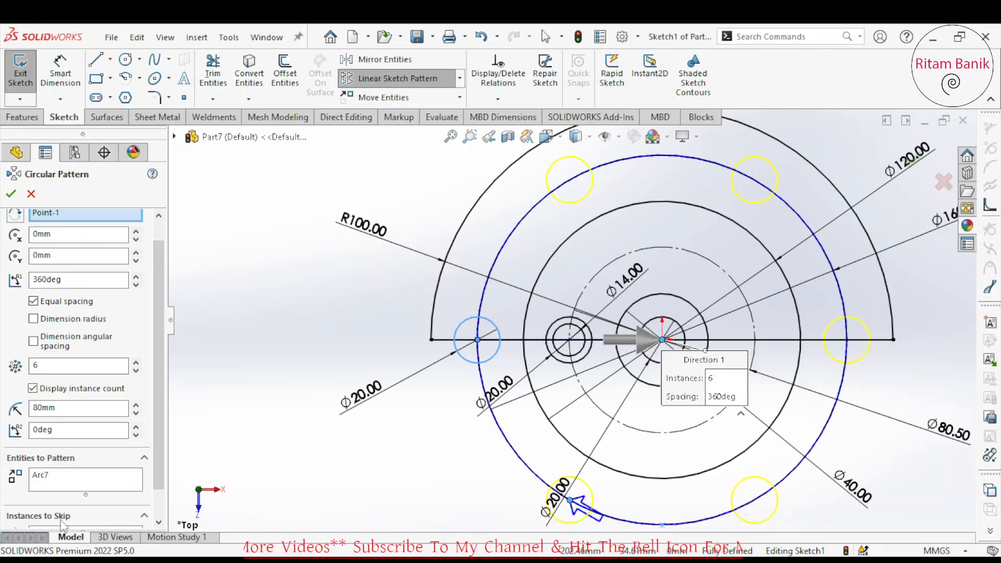
scroll(163, 520, down, 1)
click(117, 511)
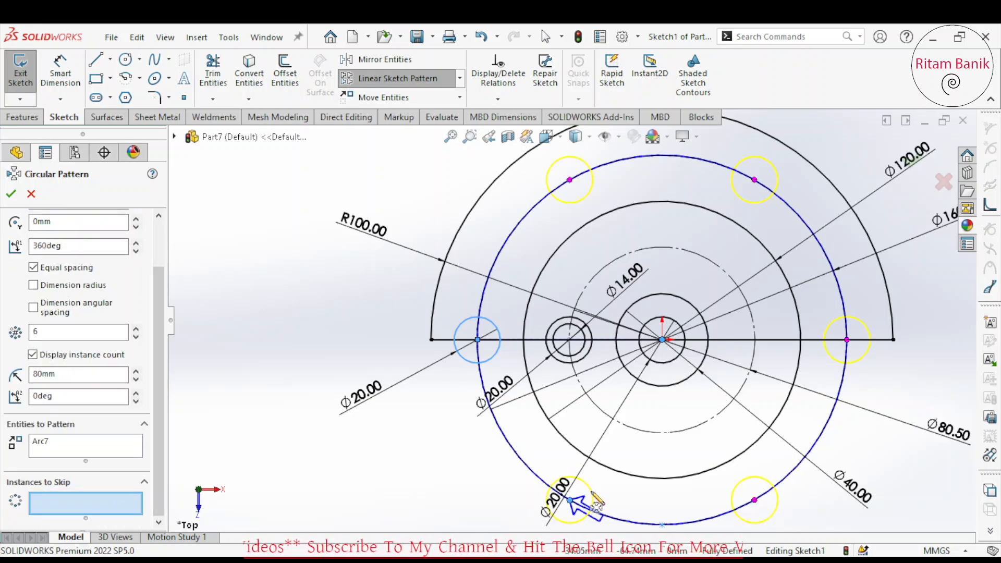
click(755, 500)
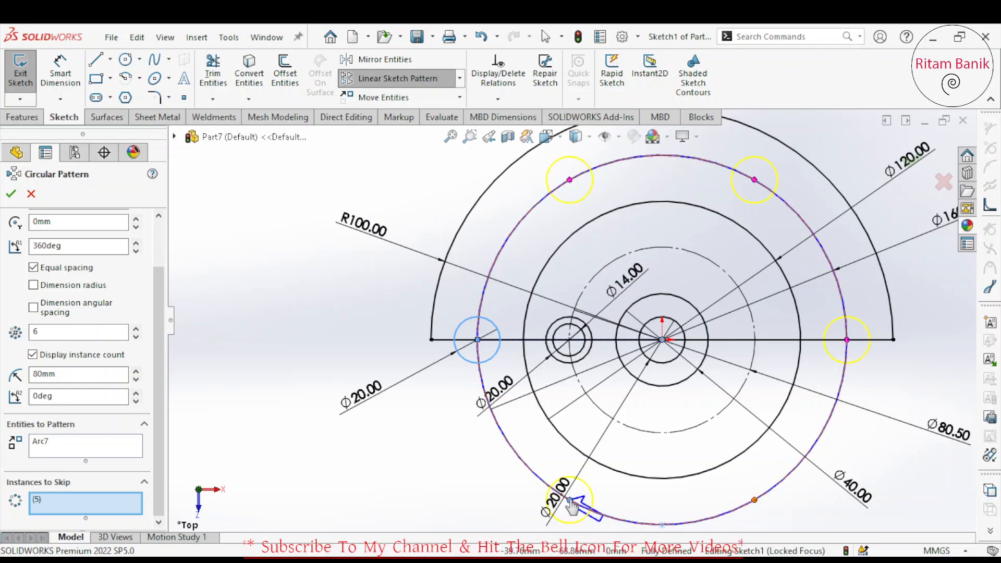
click(10, 195)
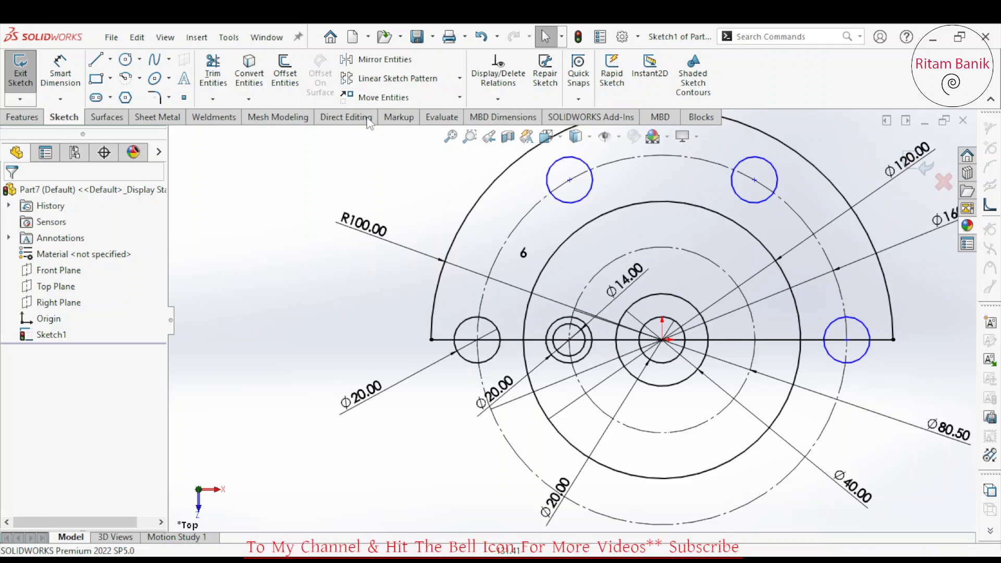
Set up a circular sketch pattern of the concentric 14 mm and 20 mm circles with 6 equally spaced instances around the origin.
click(459, 78)
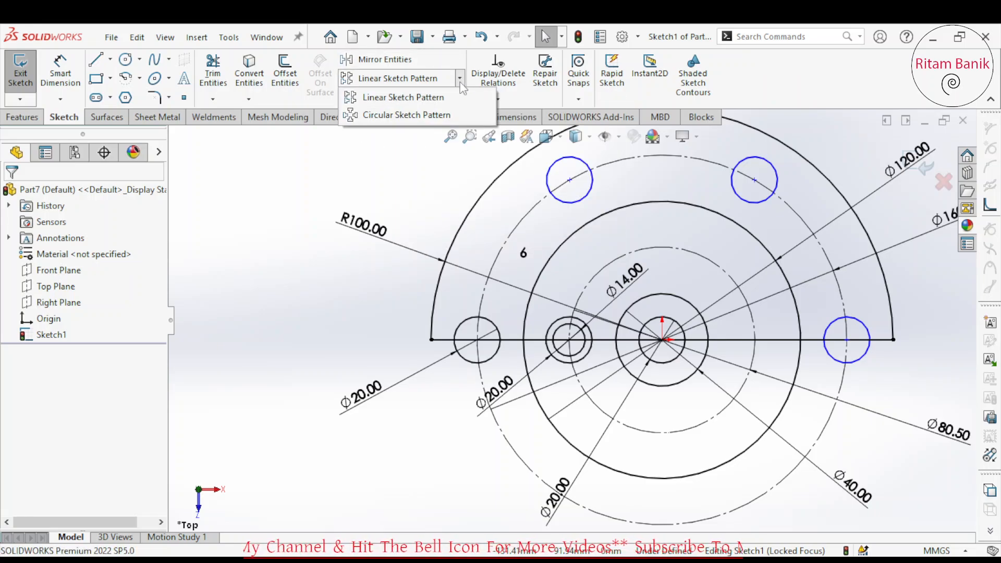
click(420, 116)
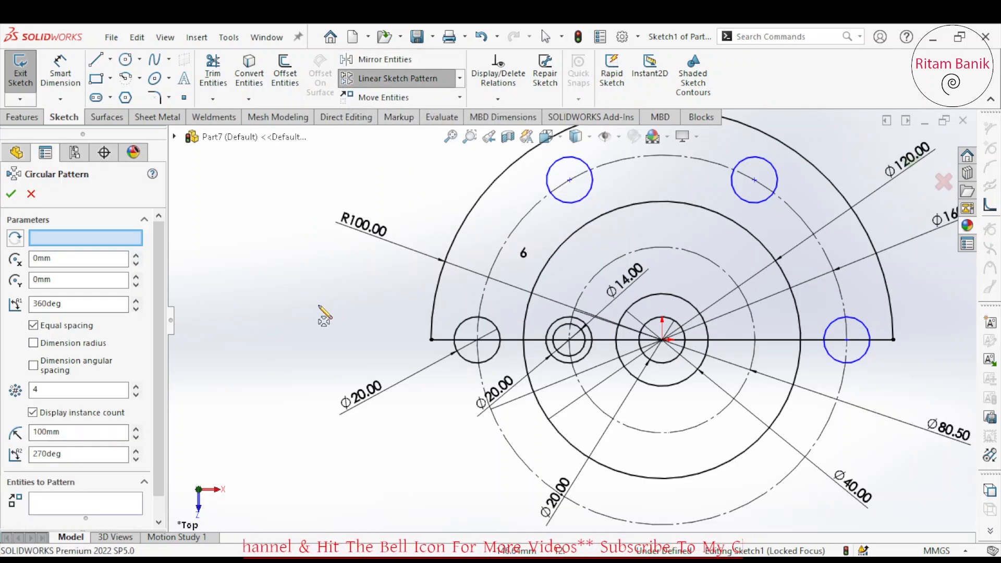
click(584, 358)
click(582, 356)
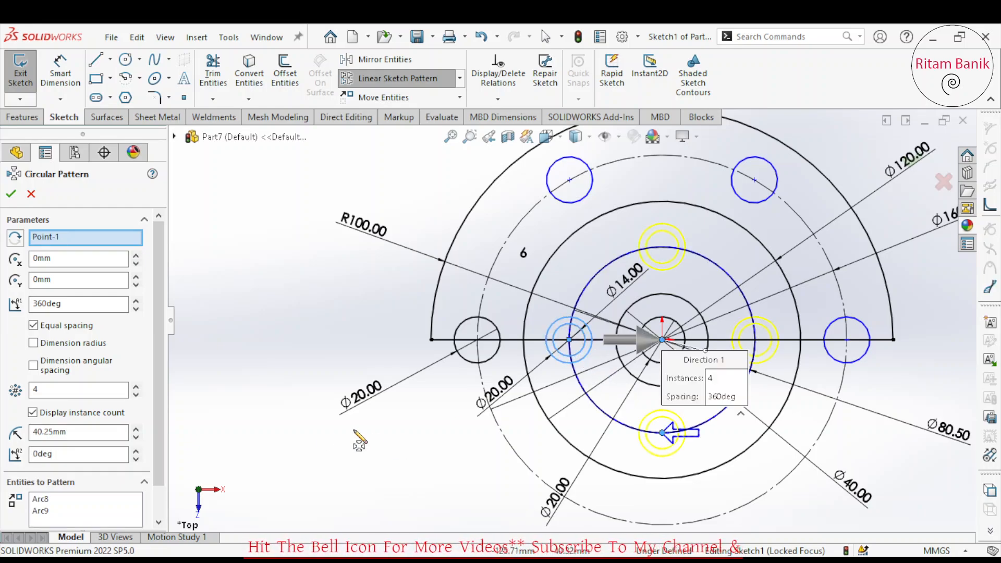
scroll(102, 493, down, 1)
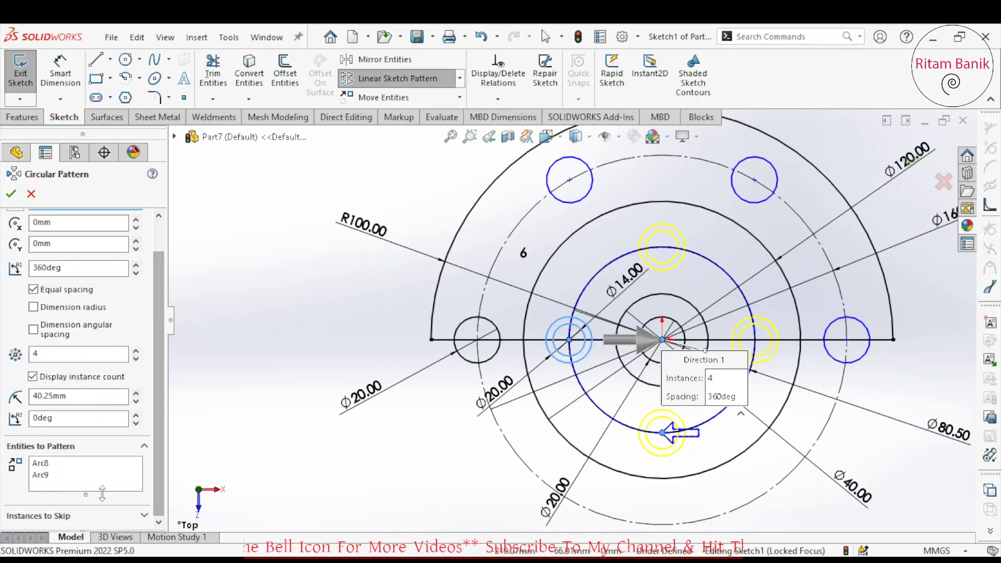
scroll(158, 512, down, 1)
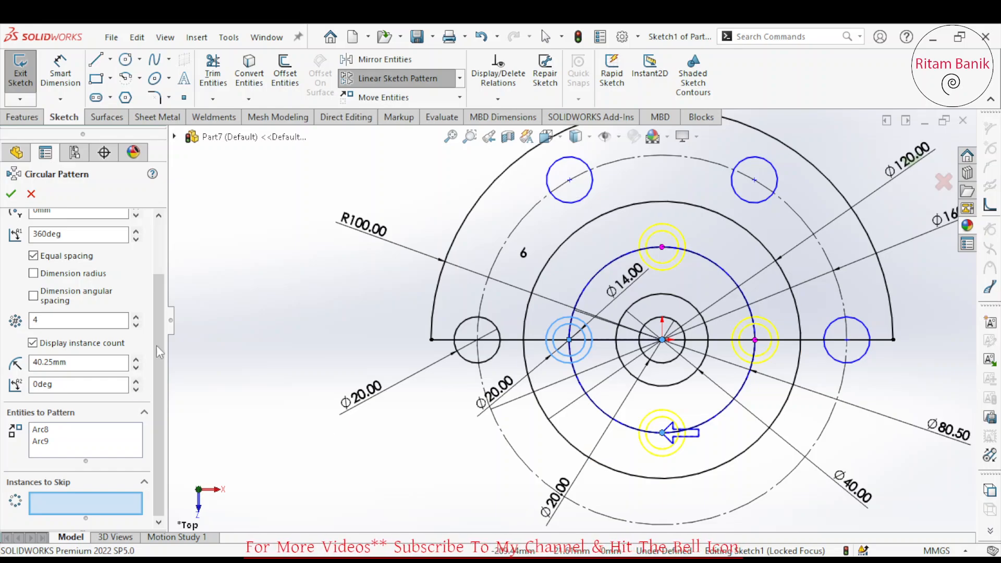
click(136, 317)
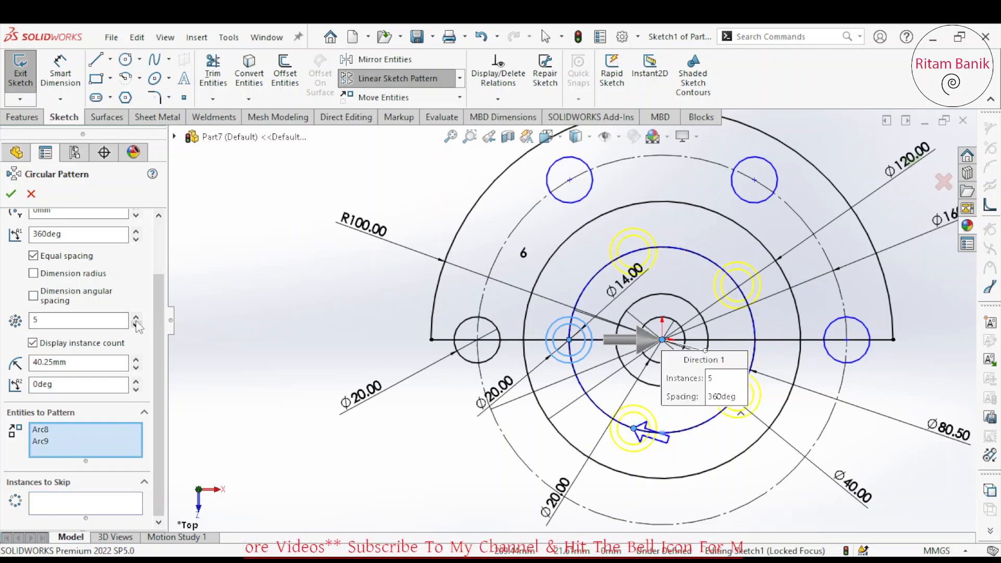
click(136, 316)
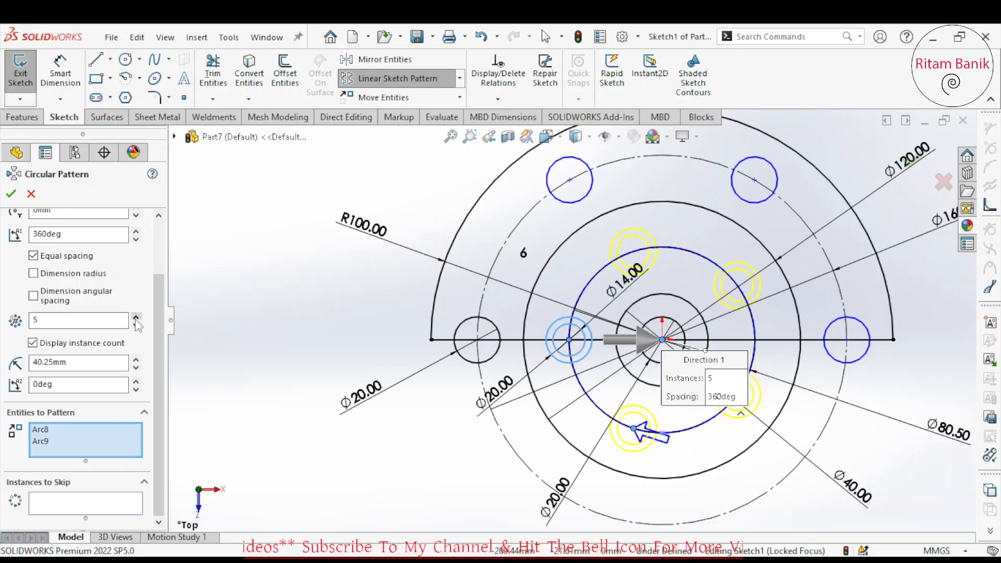
Skip the two pattern instances above the horizontal line and create the circular pattern of the concentric circles.
click(124, 505)
click(616, 260)
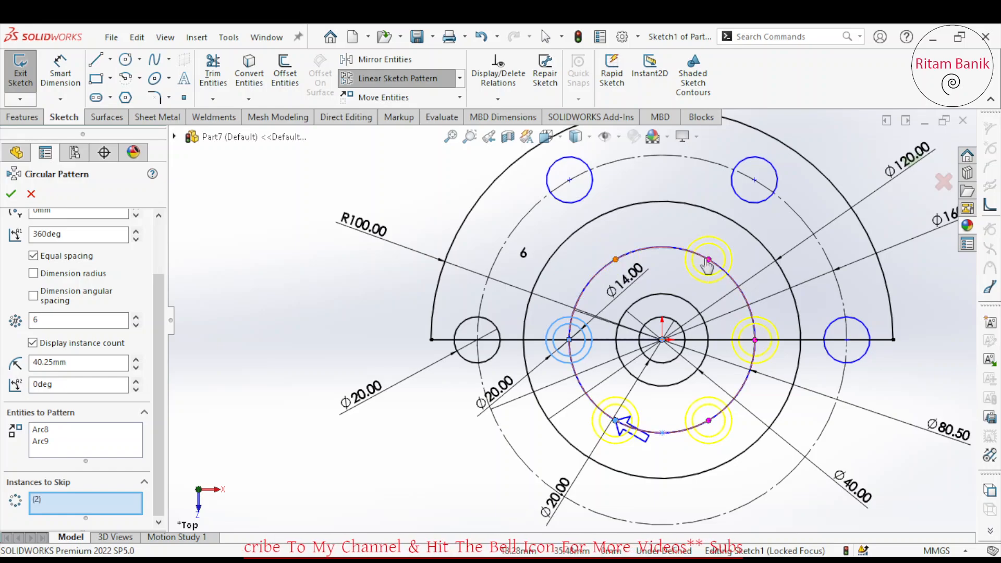
click(709, 260)
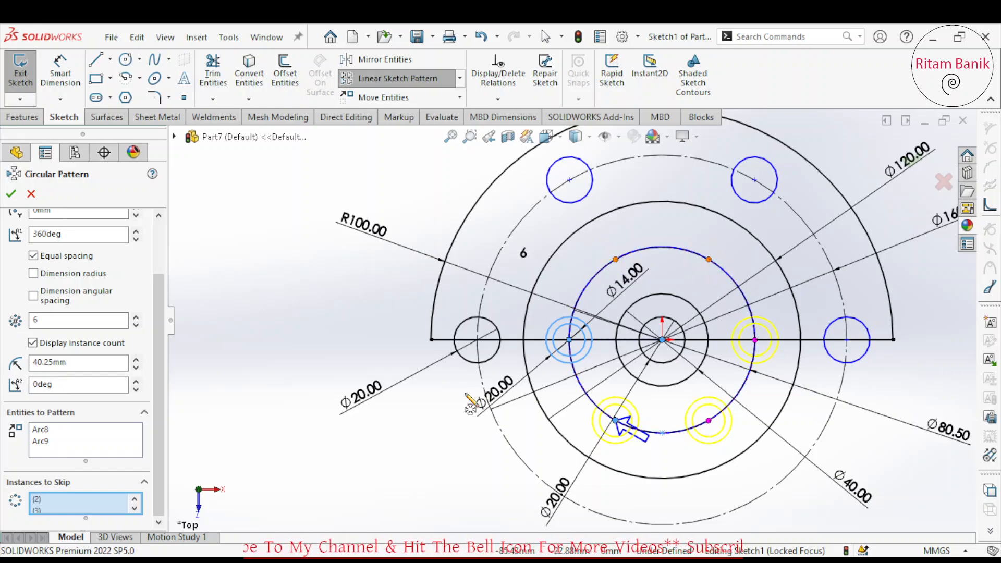
click(13, 193)
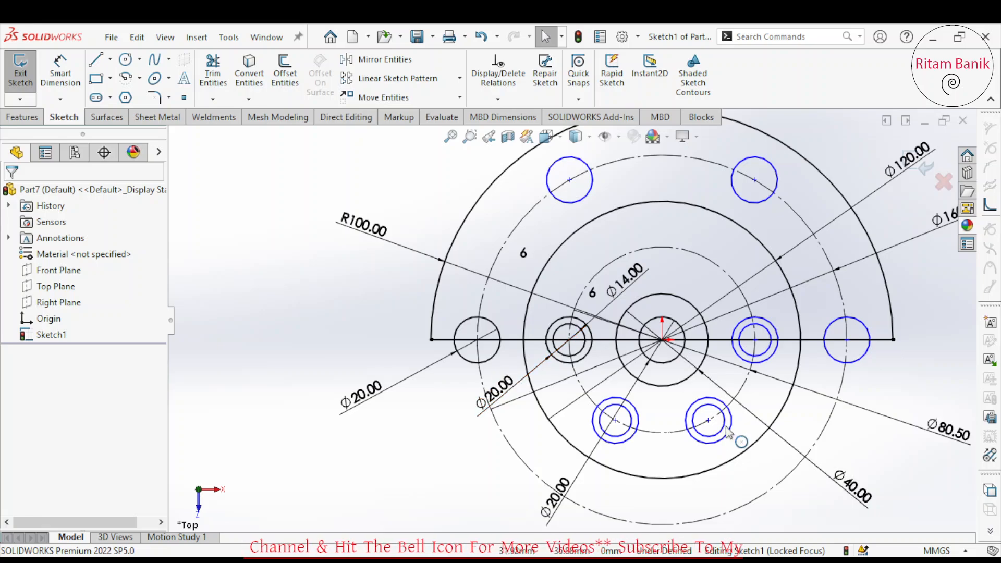
Make the centres of the two upper patterned circles coincident with the 160 mm construction circle.
click(573, 180)
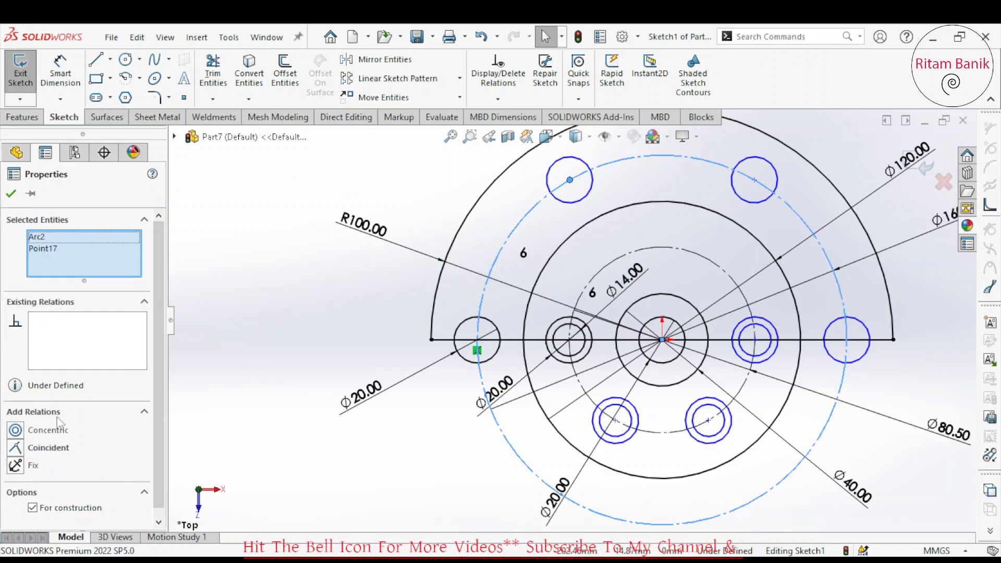
click(18, 449)
key(Escape)
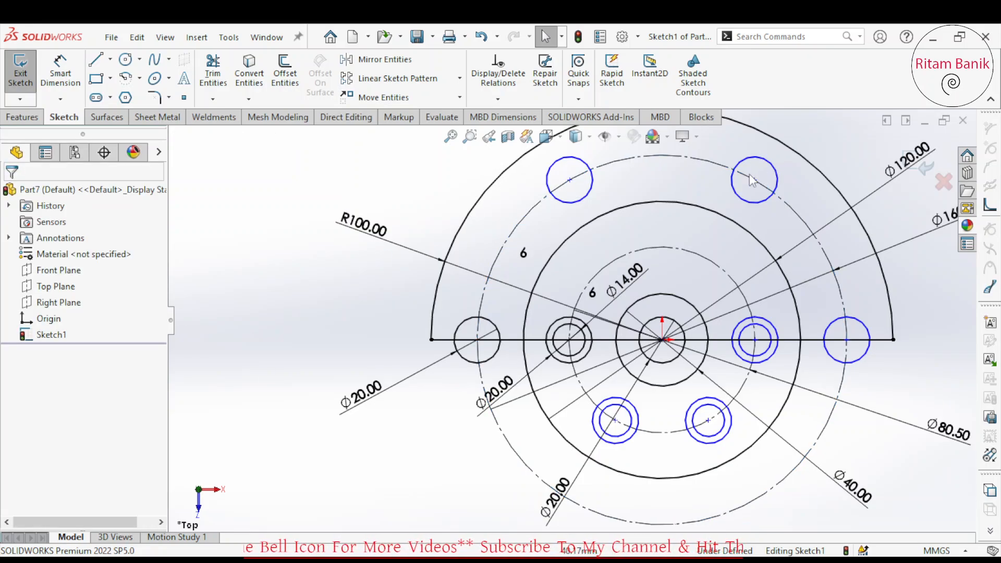
click(755, 180)
ctrl+click(720, 167)
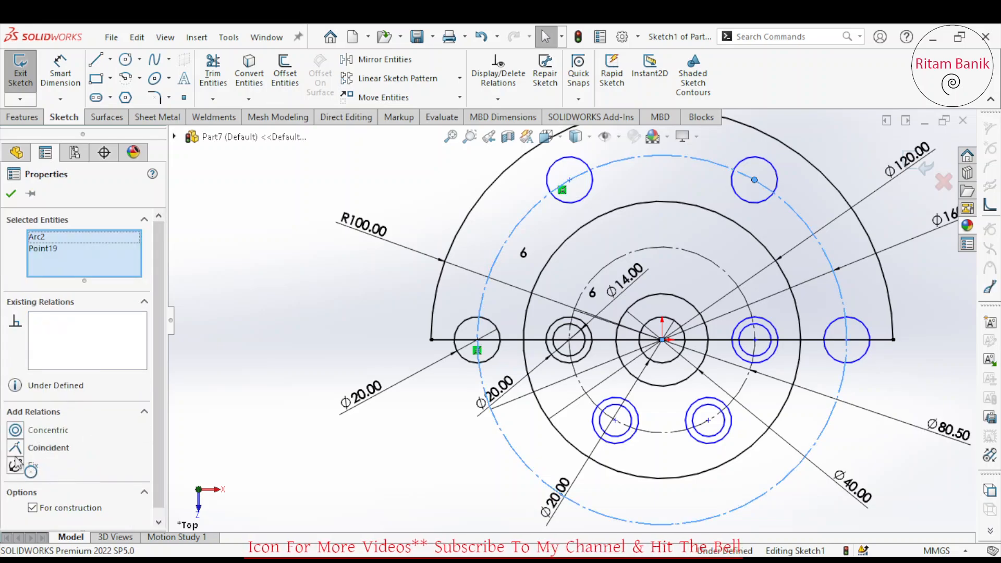
click(16, 450)
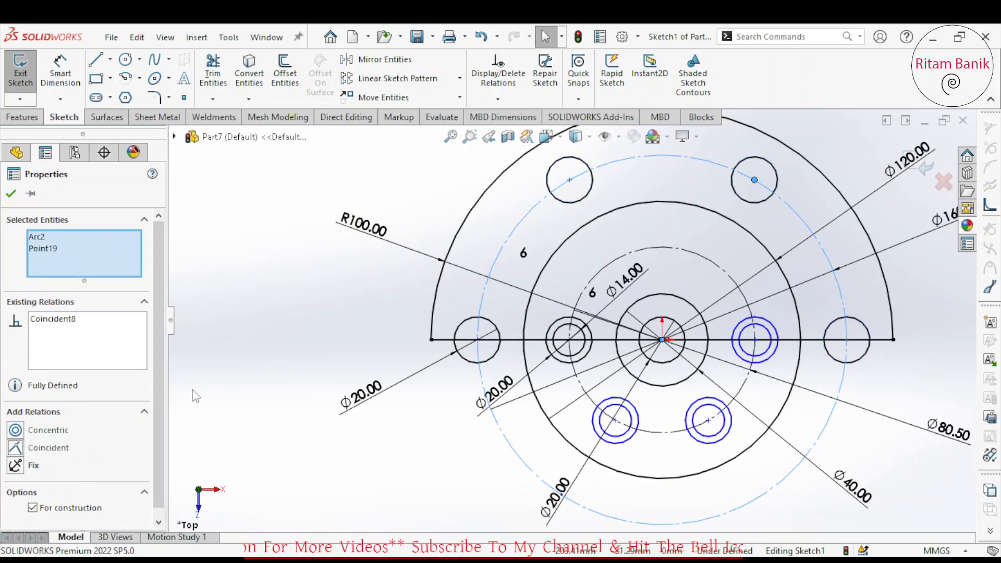
Make the centres of the two lower concentric circle pairs coincident with the 80.5 mm construction circle.
click(708, 420)
ctrl+click(672, 432)
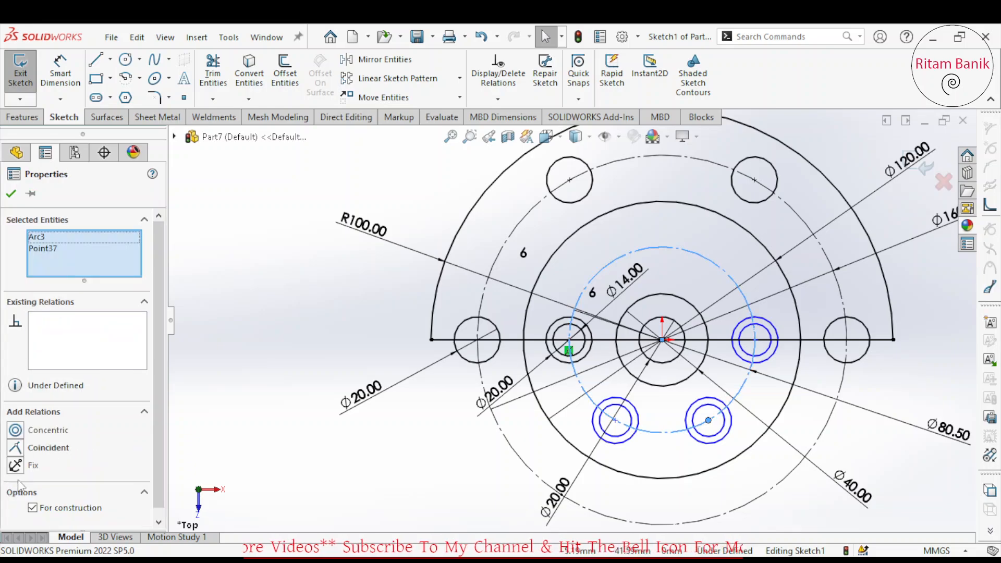
click(17, 448)
key(Escape)
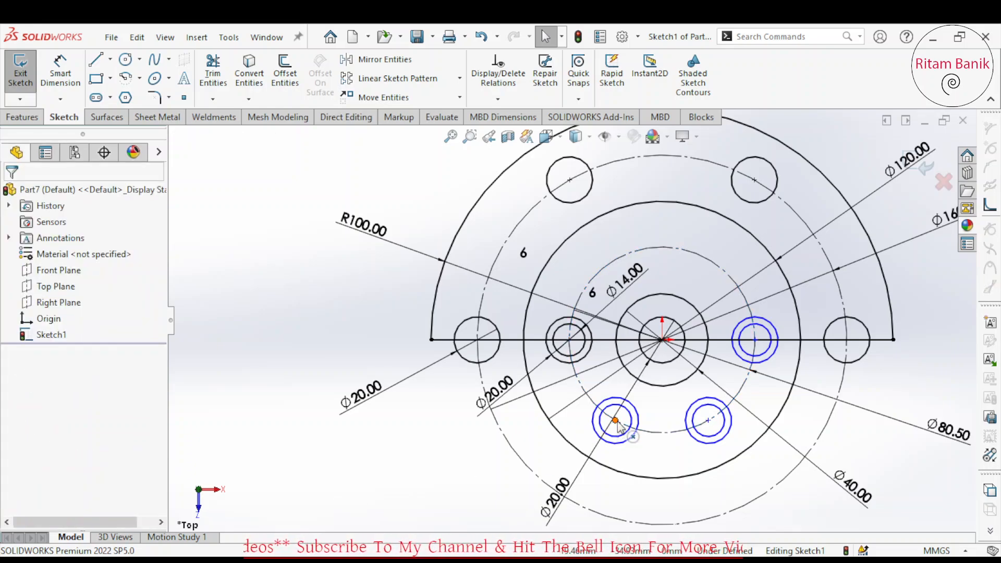
click(616, 421)
ctrl+click(673, 432)
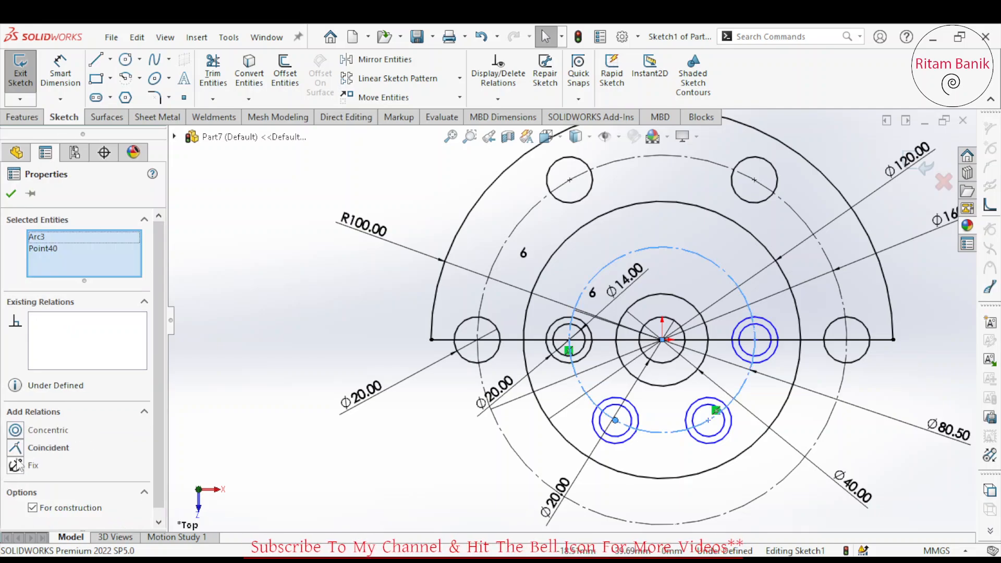
click(15, 447)
key(Escape)
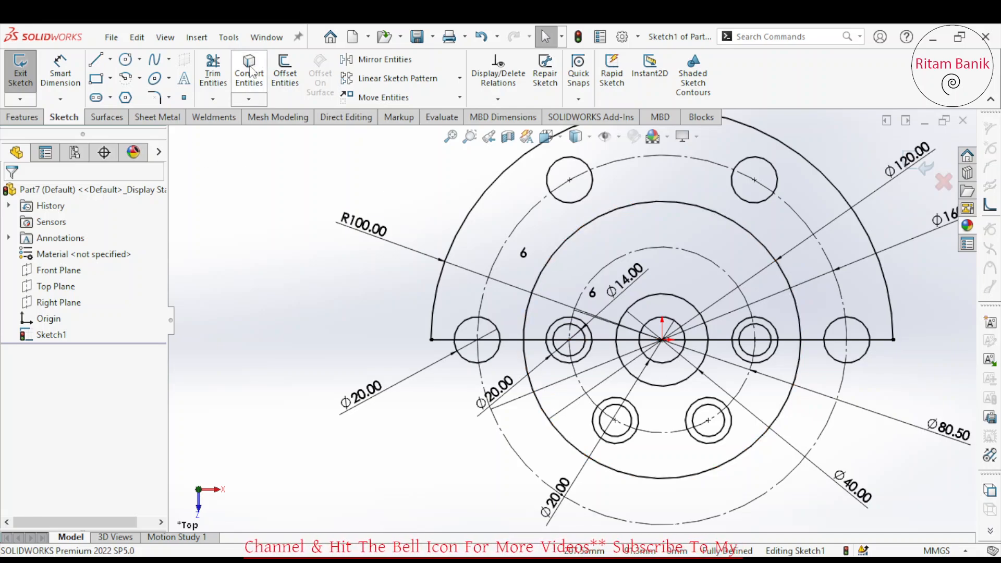
Try trimming away the upper half of the 120 mm circle above the horizontal line, and undo the trim.
click(214, 77)
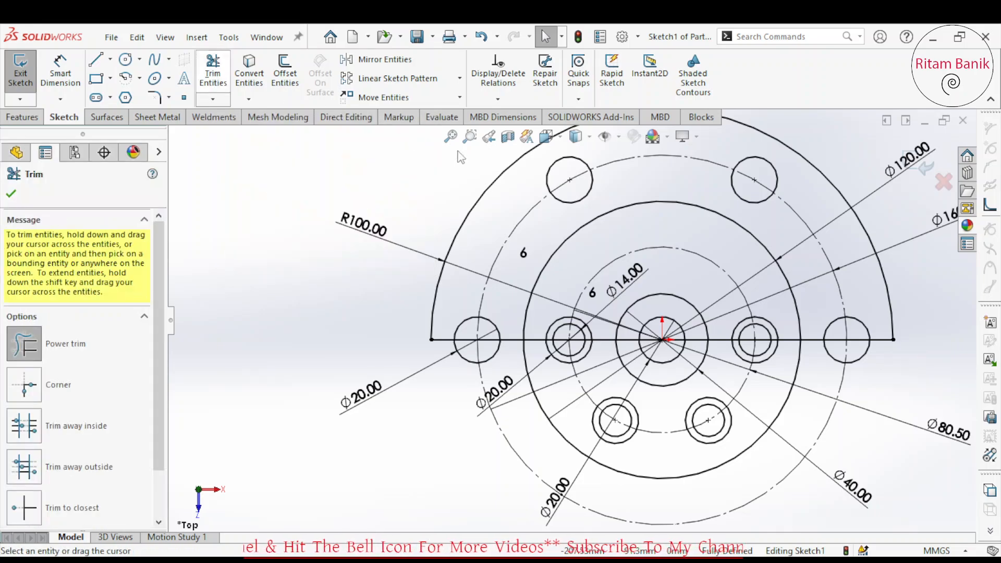
drag(754, 229, 771, 261)
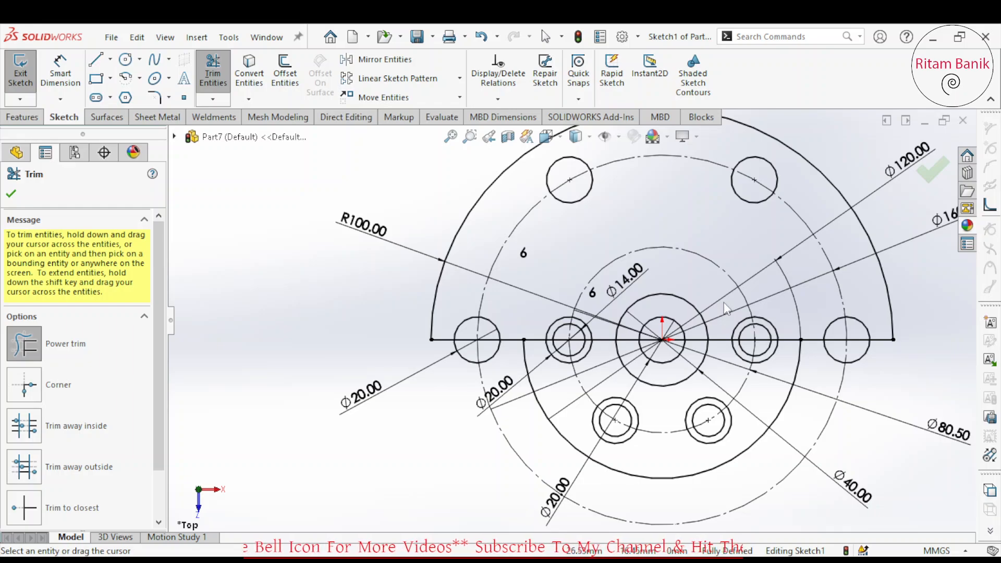
key(Escape)
key(ctrl+z)
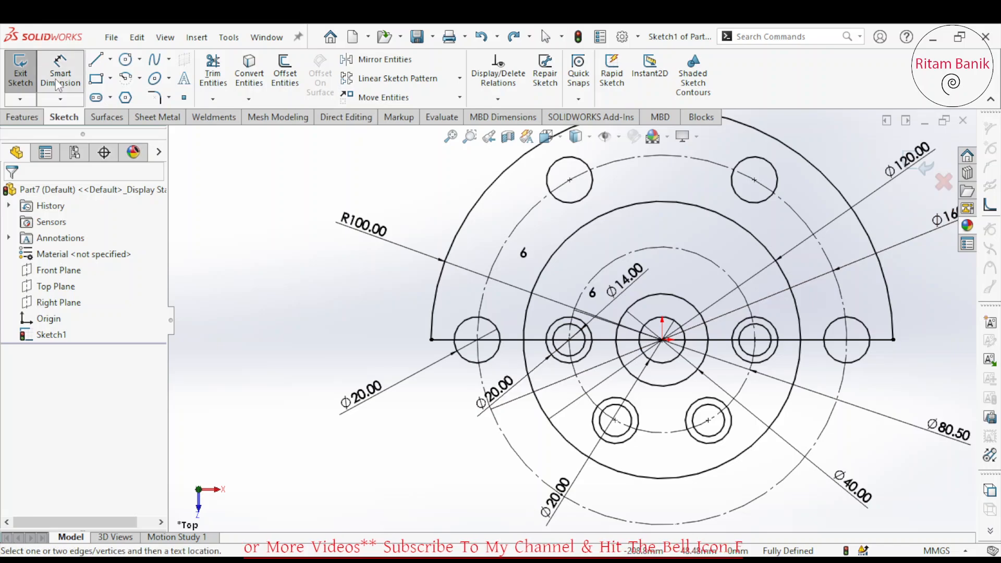
Start a 10 mm blind boss extrusion of the sketch, using the lower half-disc region inside the 120 mm circle as contour.
click(21, 117)
click(26, 70)
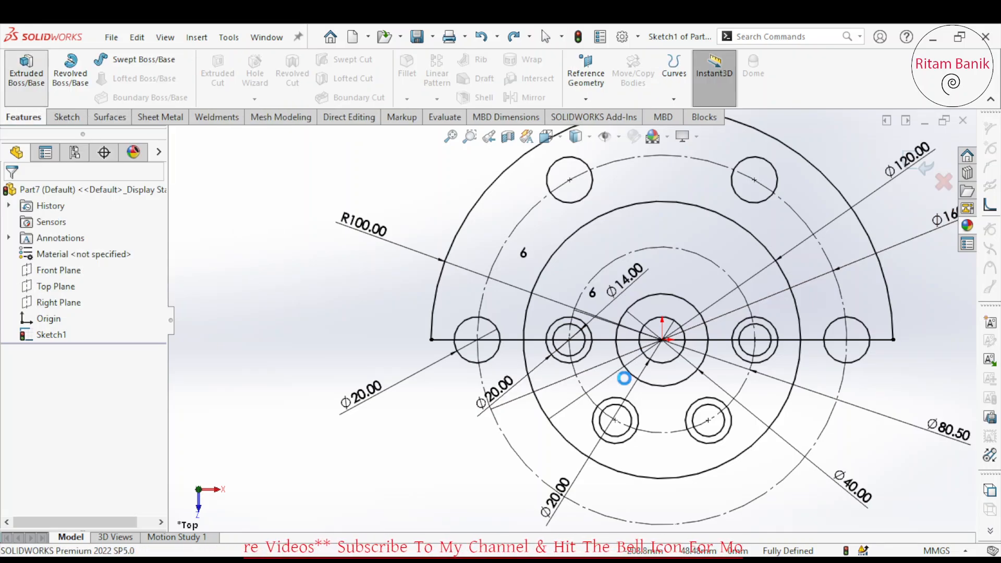
scroll(501, 349, down, 5)
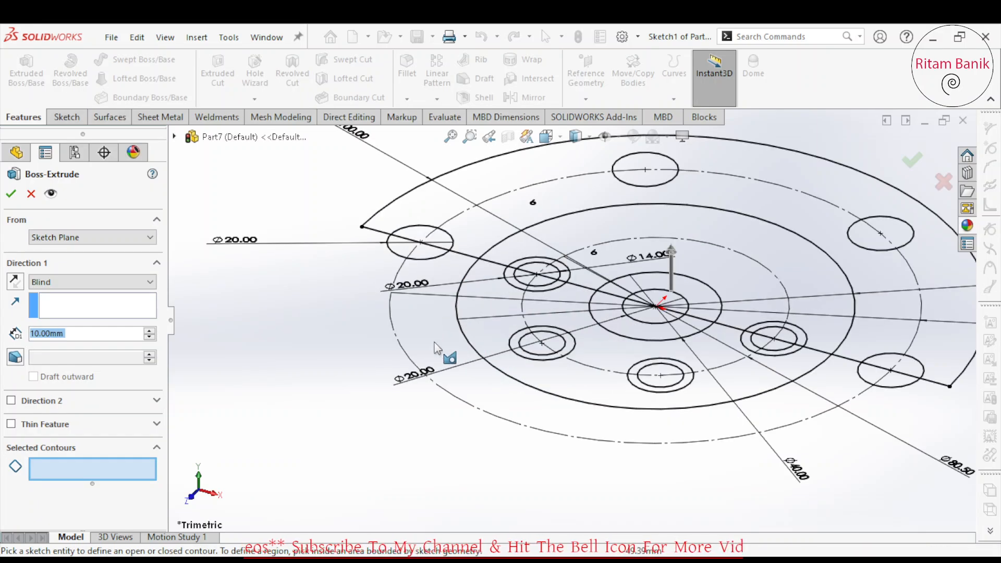
middle_drag(453, 352, 473, 381)
click(498, 345)
click(498, 352)
Add both halves of the ring between the central 20 mm and 40 mm circles as contours and complete the 10 mm extrusion.
mouse_move(548, 375)
middle_down()
mouse_move(609, 390)
mouse_move(649, 418)
middle_up()
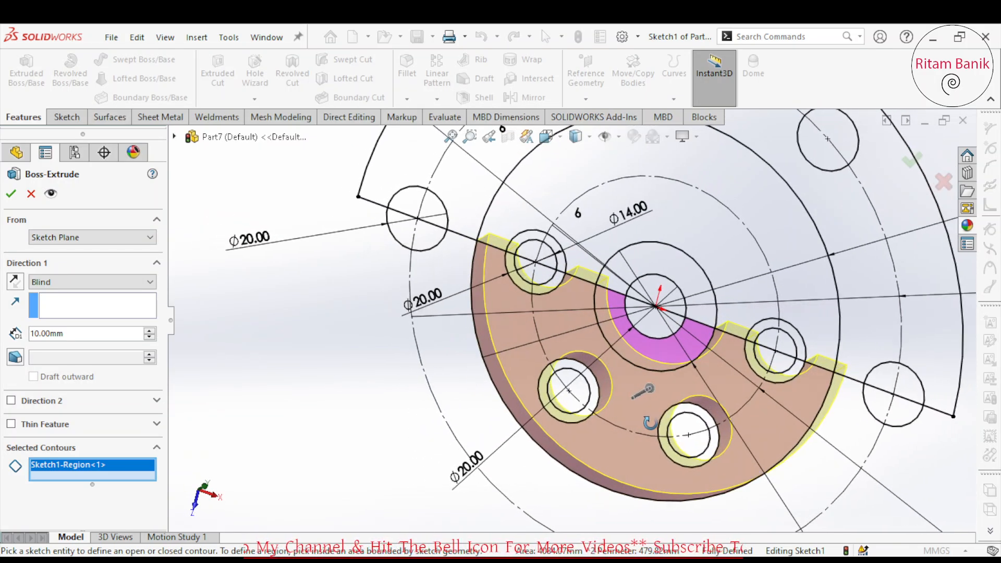
scroll(557, 275, down, 4)
scroll(746, 449, up, 4)
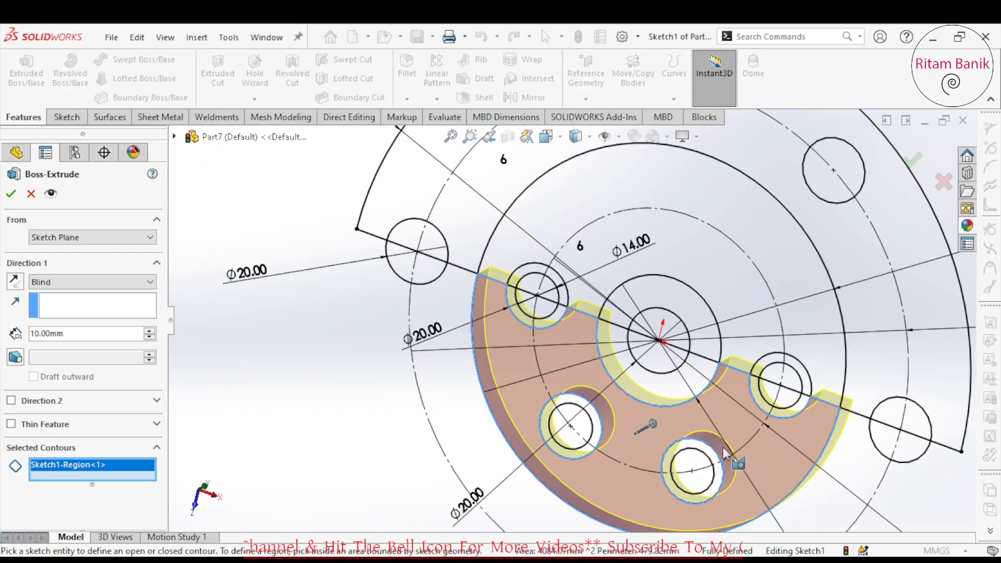
click(705, 330)
click(683, 383)
middle_drag(684, 382, 606, 368)
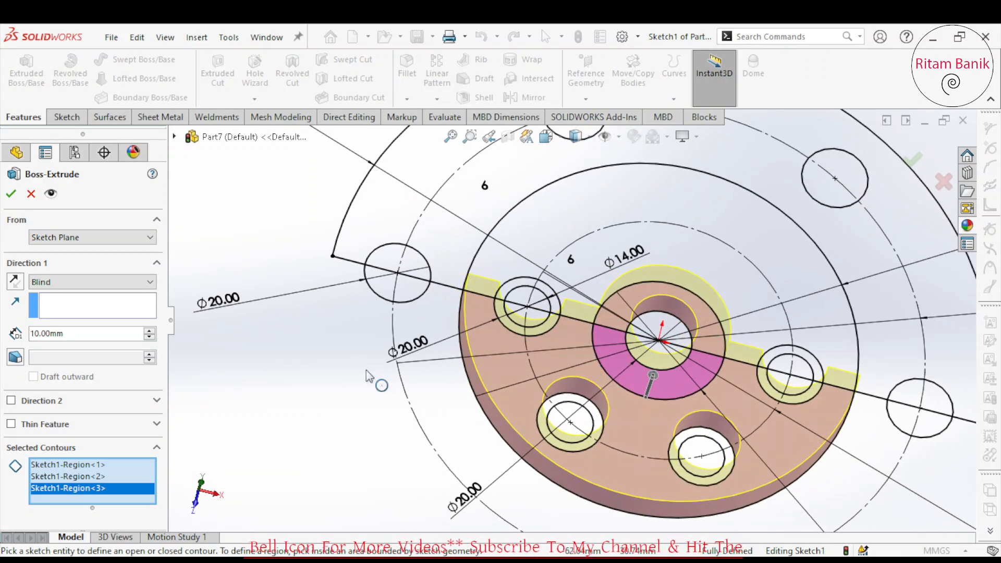
click(9, 194)
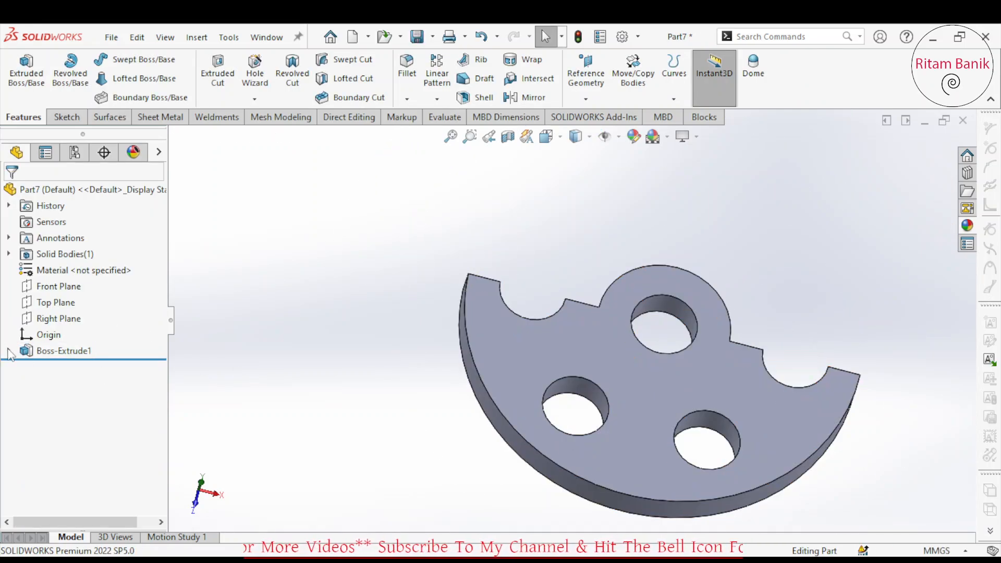
Extrude from Sketch1 the rings between the 14 mm and 20 mm circles at both holes on the horizontal line by 10 mm.
click(9, 350)
click(67, 366)
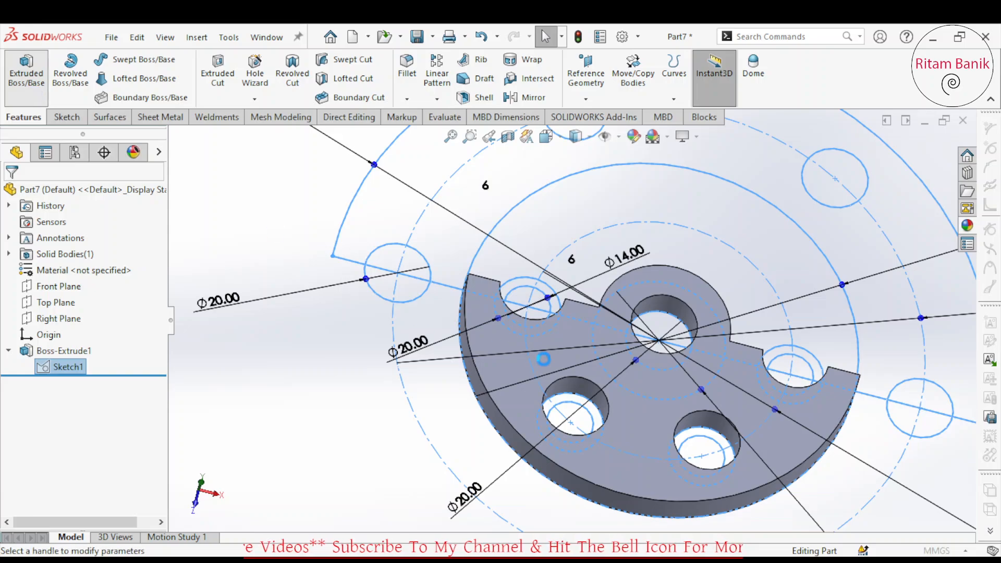
click(556, 307)
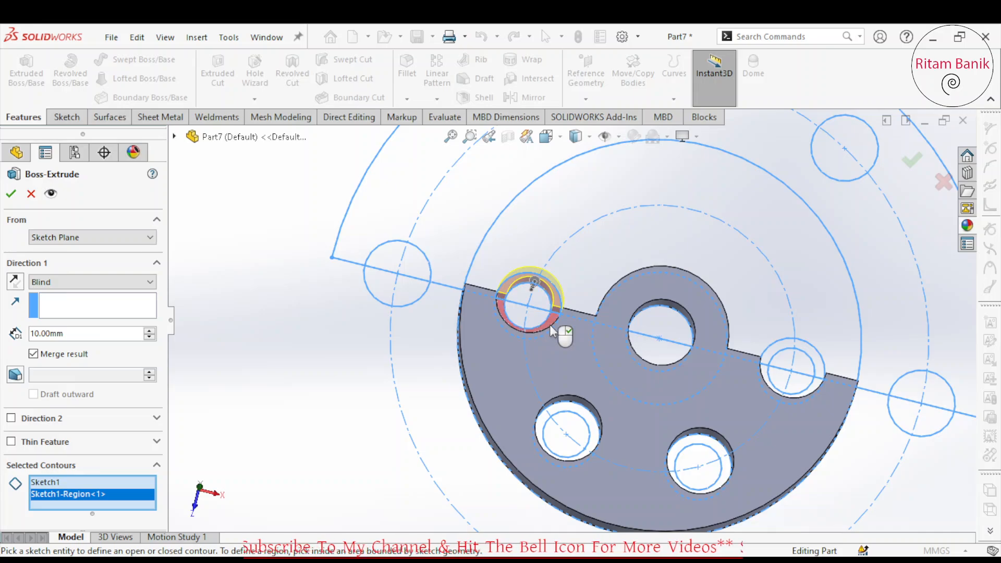
click(551, 326)
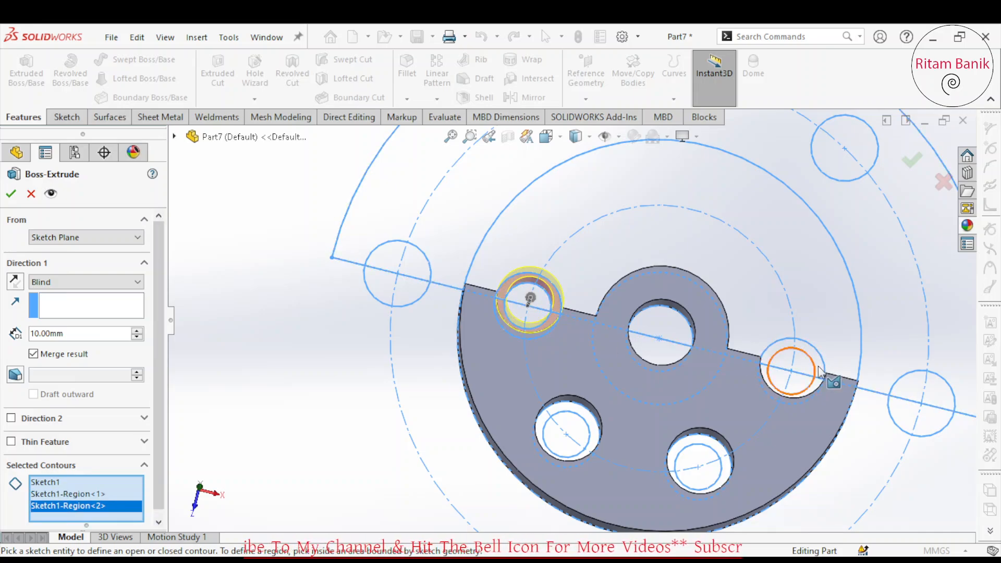
scroll(819, 372, down, 5)
click(787, 364)
click(776, 441)
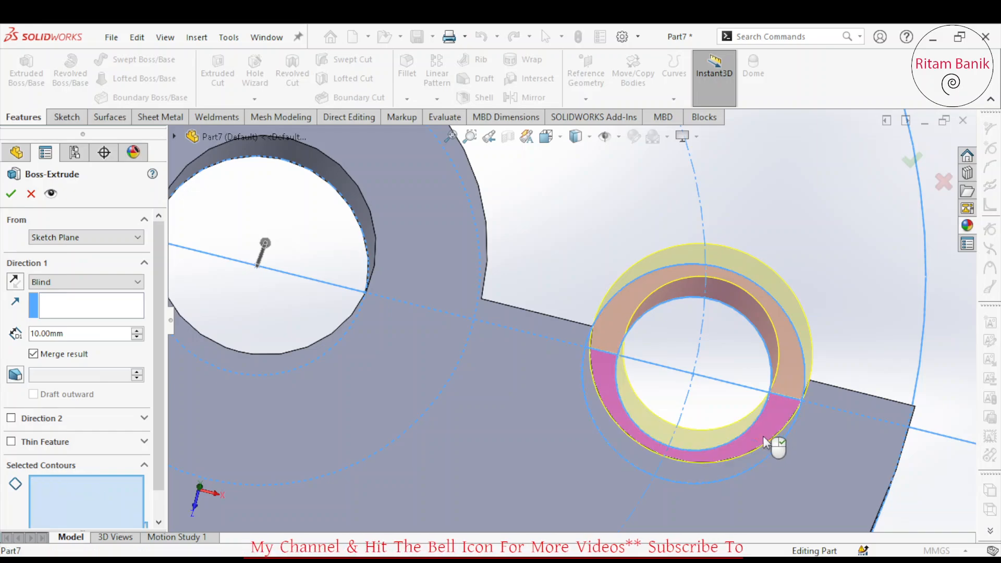
scroll(675, 458, up, 5)
middle_drag(651, 343, 655, 329)
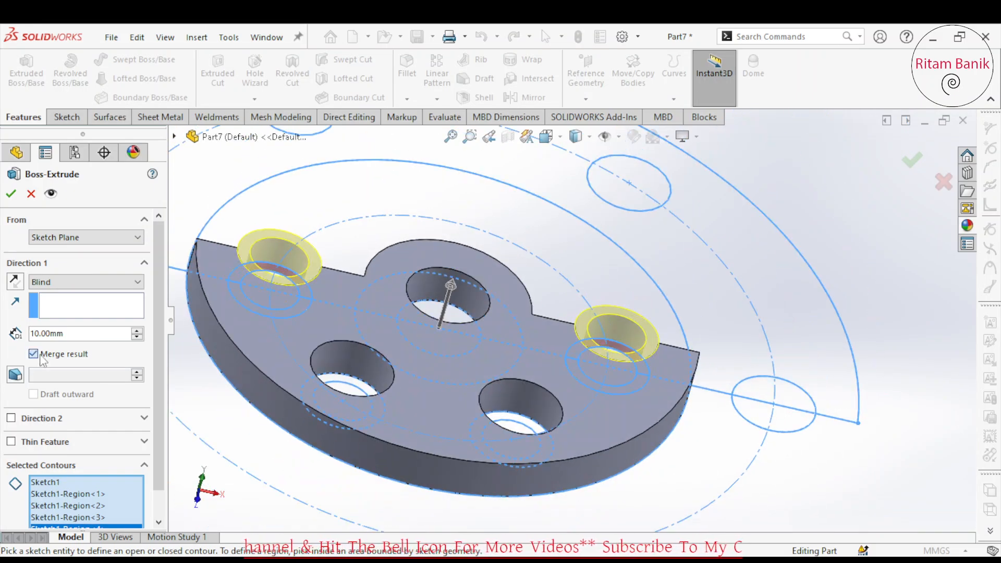
key(Return)
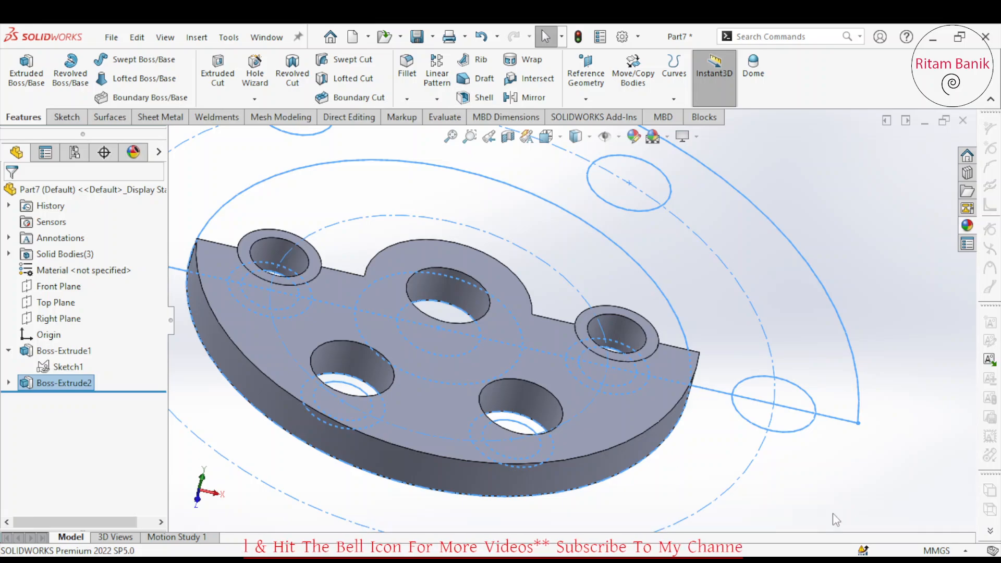
Extrude from Sketch1 the outer half-ring region outside the 120 mm circle by 10 mm in the reversed direction.
scroll(518, 334, up, 3)
click(62, 366)
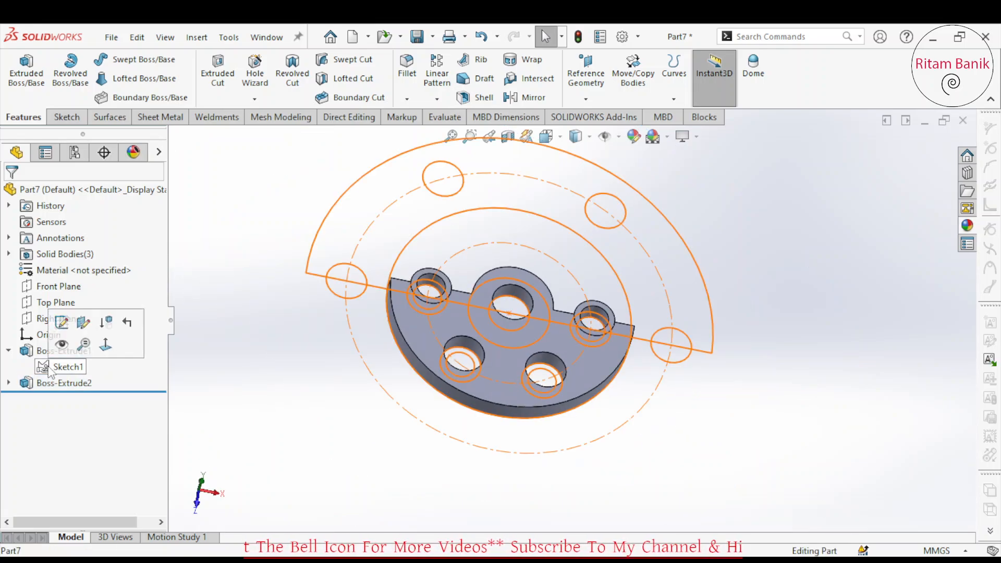
click(28, 73)
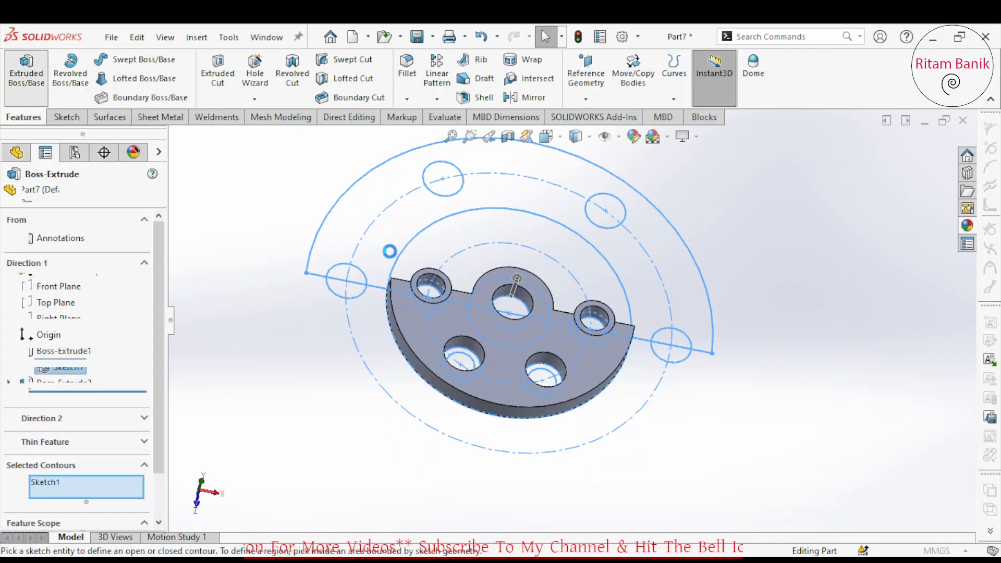
click(379, 263)
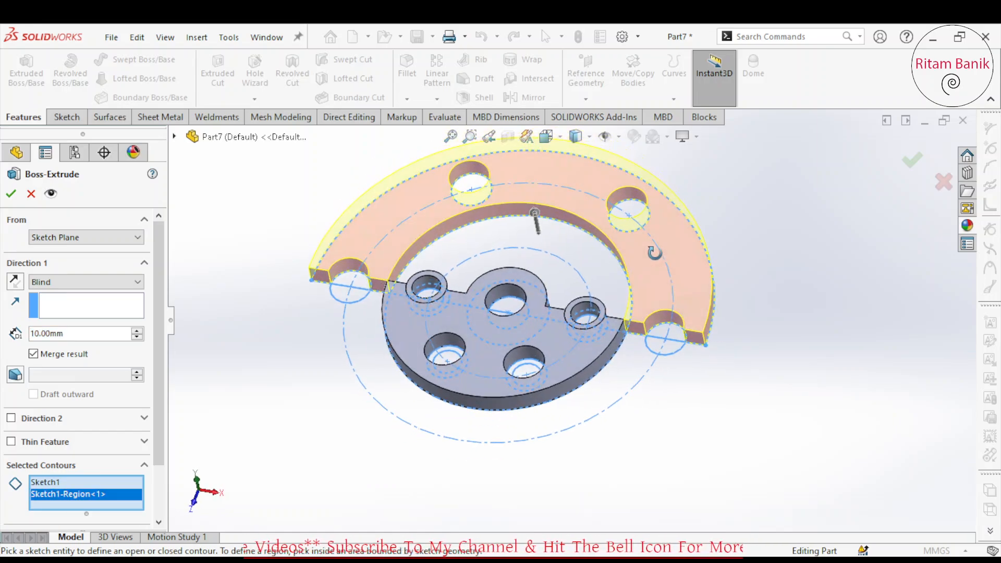
scroll(630, 304, down, 3)
middle_drag(630, 304, 662, 230)
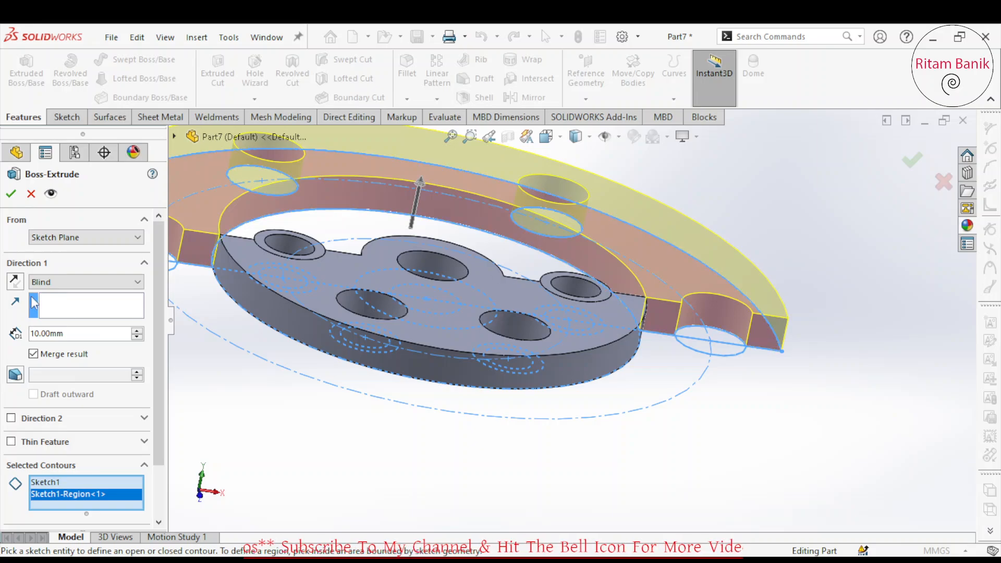
click(19, 283)
middle_drag(248, 316, 301, 306)
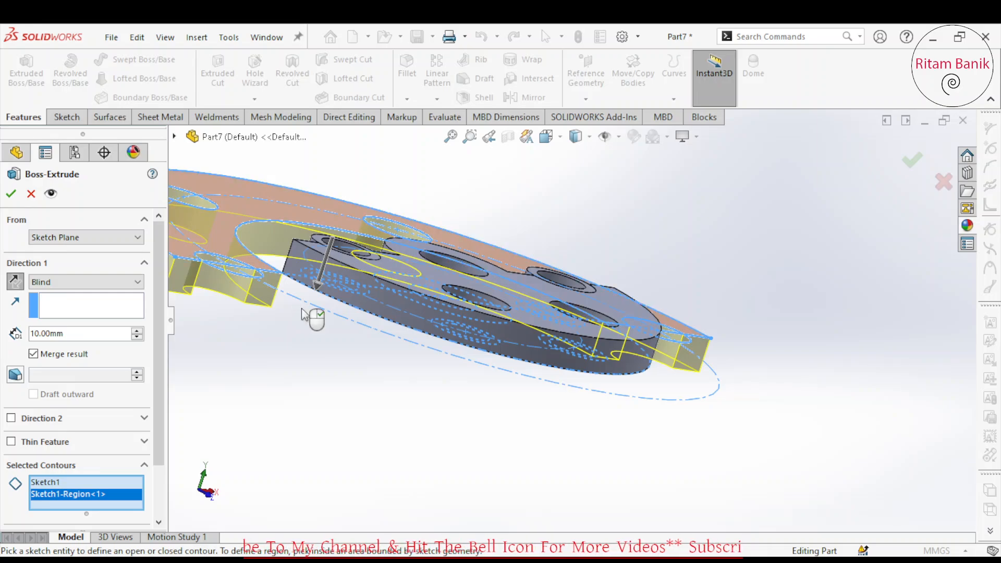
click(11, 194)
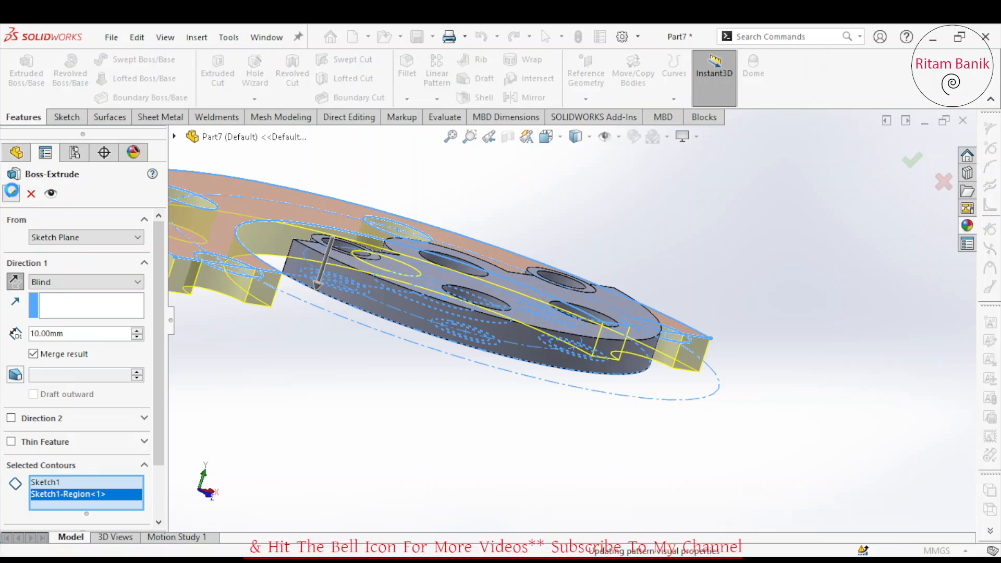
Edit Boss-Extrude2, the two small hole rings, to extrude also in a second direction by a blind 10 mm.
click(50, 381)
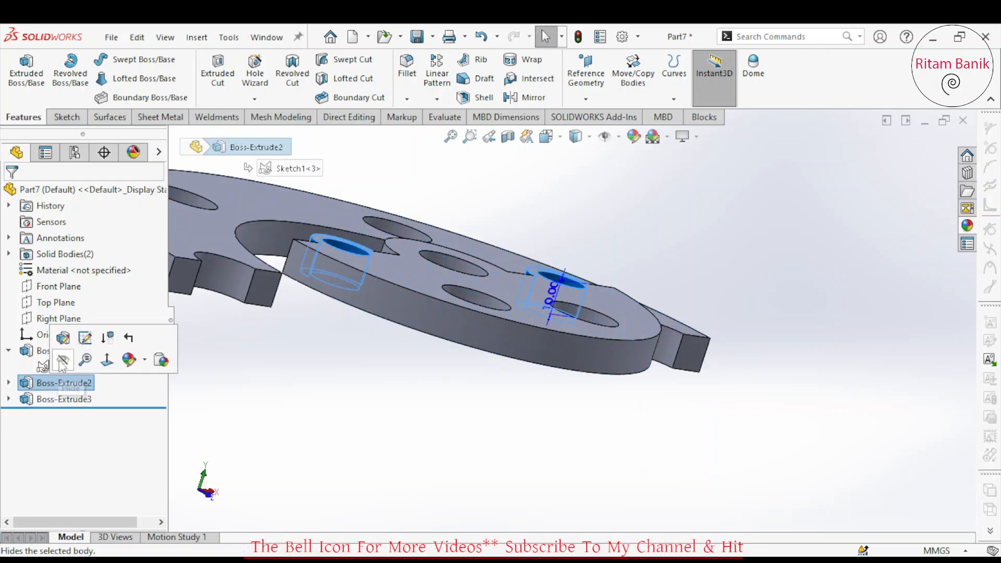
click(67, 345)
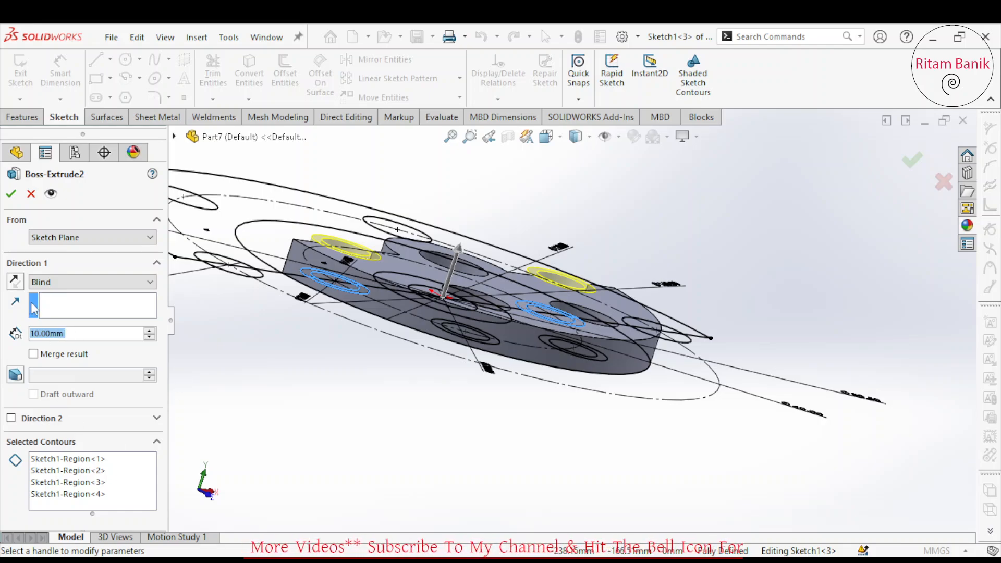
click(11, 418)
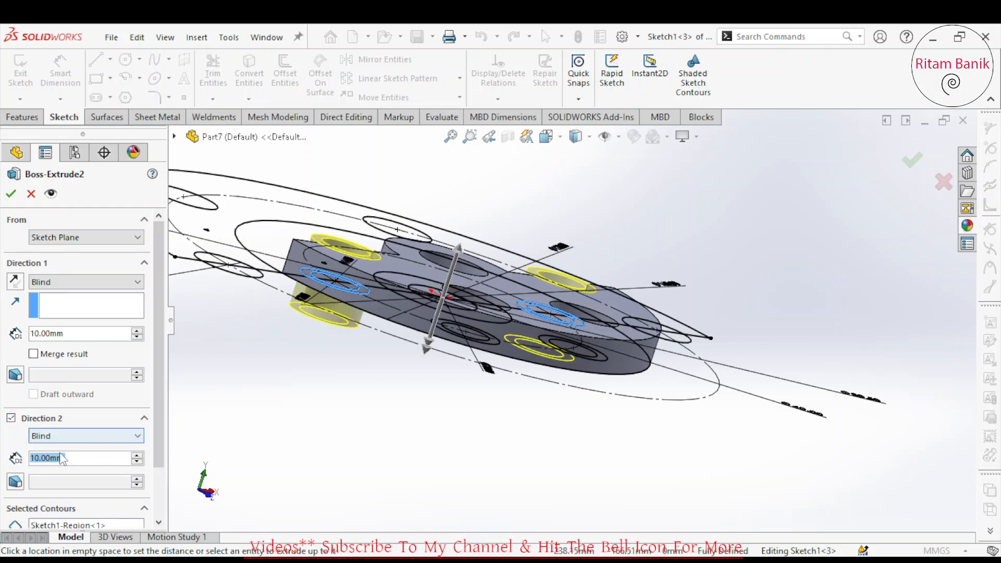
click(11, 193)
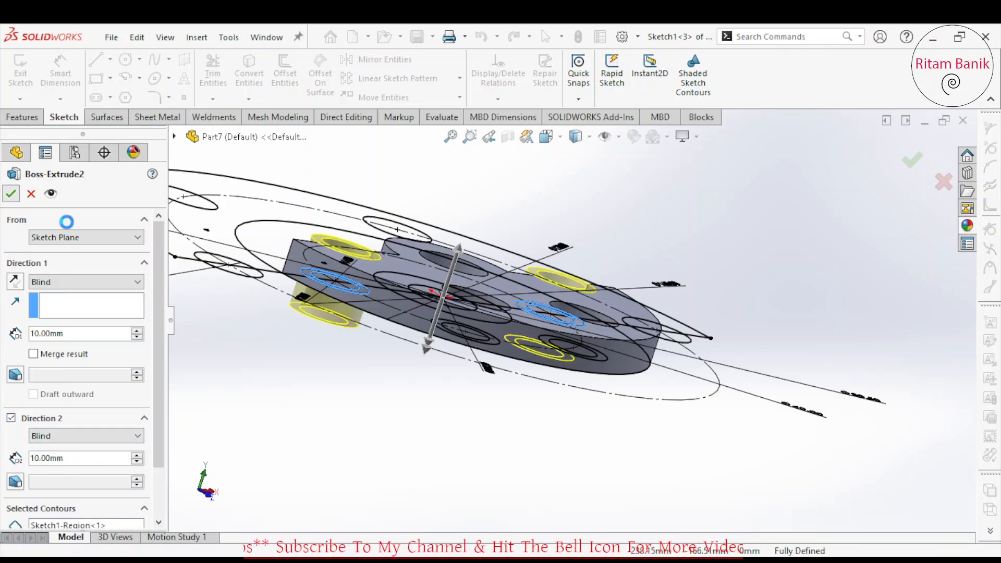
middle_drag(342, 411, 338, 440)
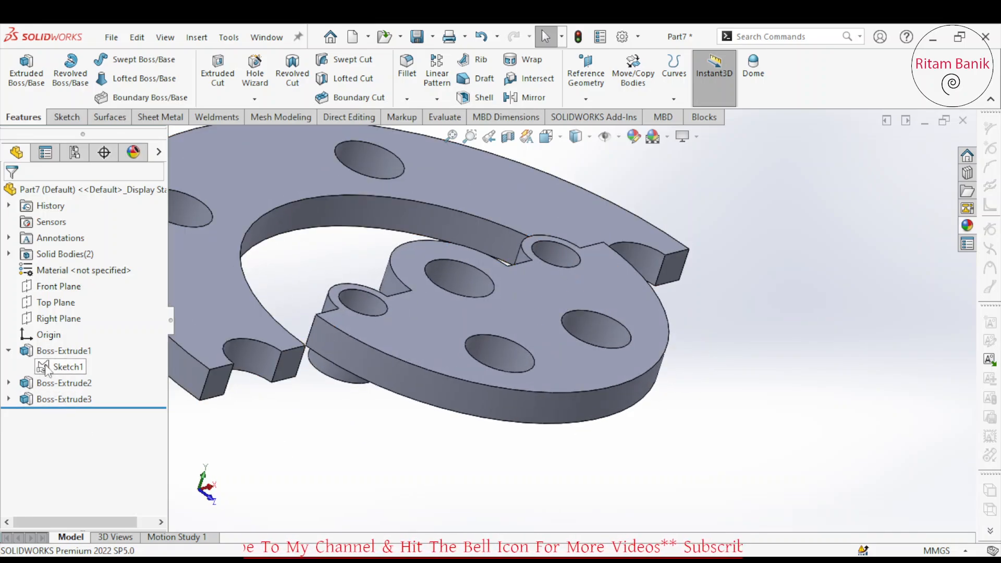
Edit Boss-Extrude3 and reselect its contours as the outer half-ring plus the adjoining half region inside the 120 mm circle.
click(43, 386)
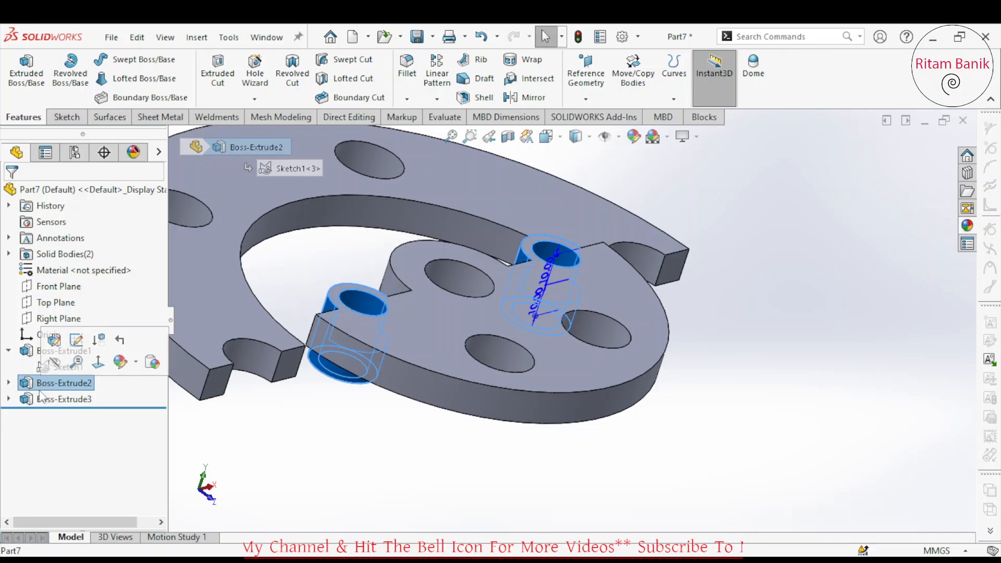
click(42, 399)
click(76, 357)
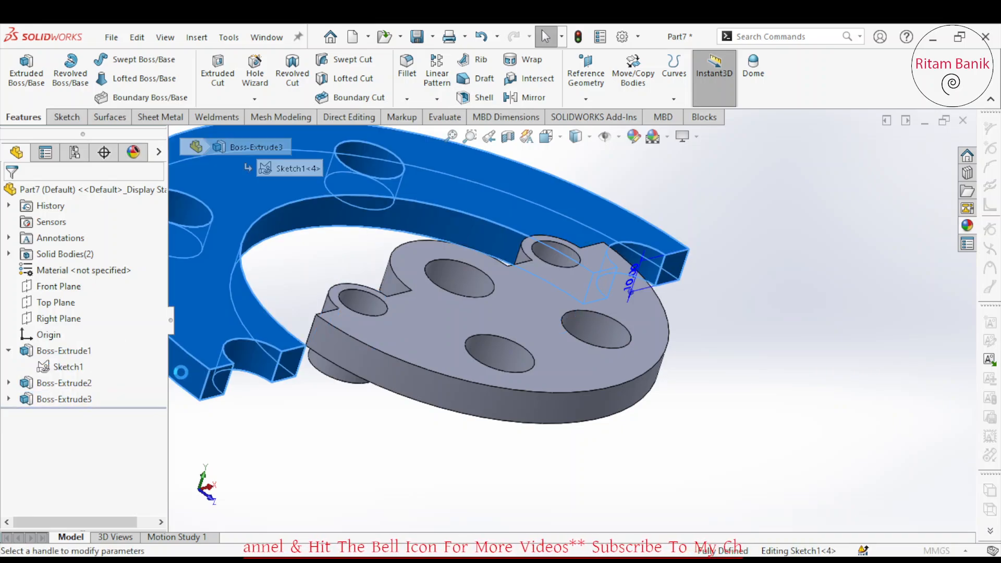
click(283, 290)
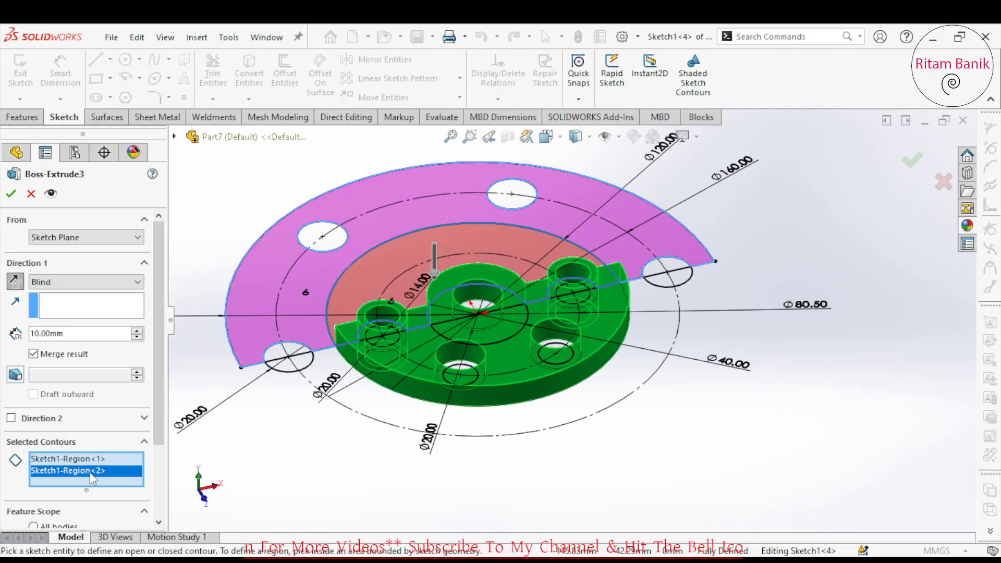
key(Delete)
click(87, 461)
key(Delete)
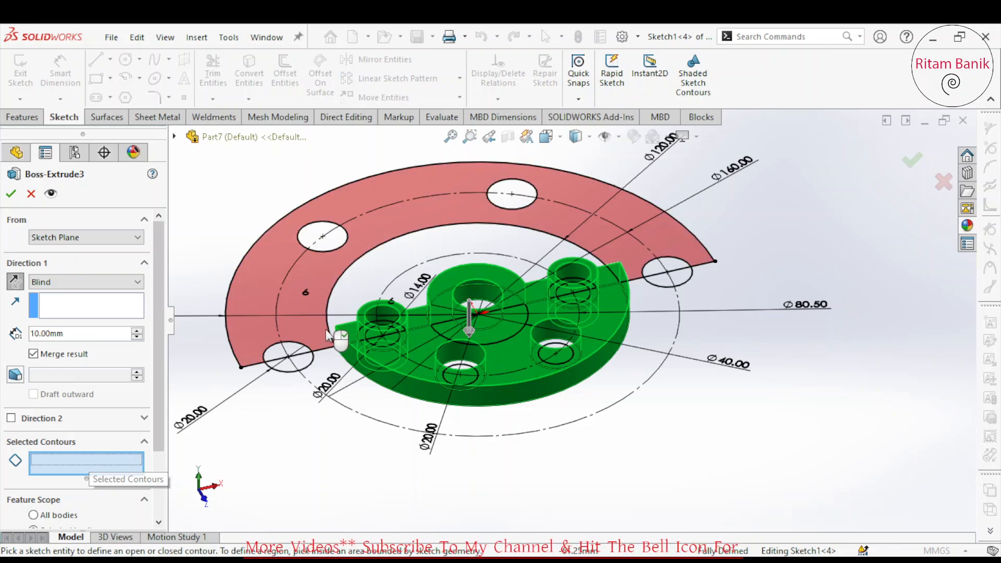
click(348, 312)
click(292, 290)
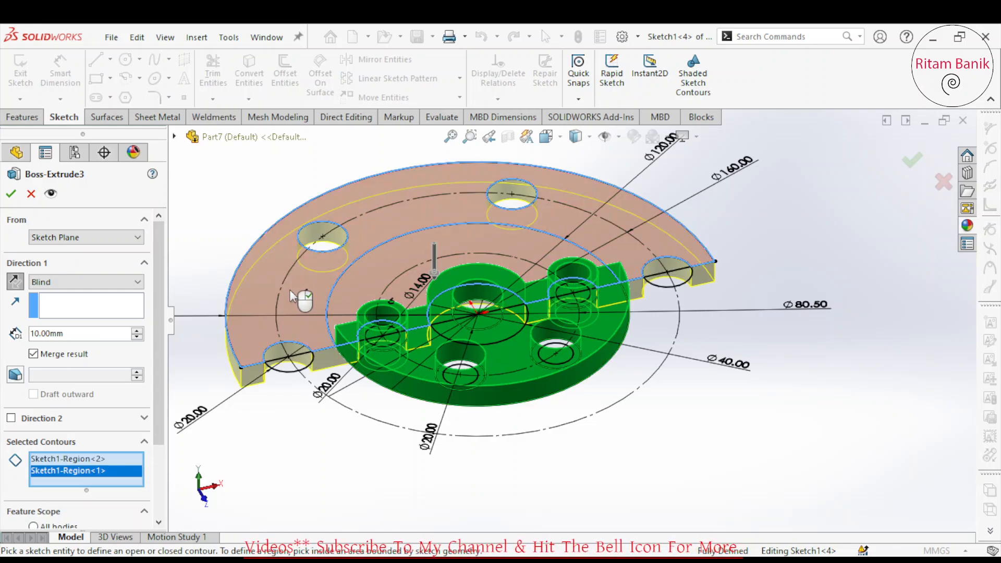
Try to complete the 10 mm extrusion of both regions with the result merged, flipping the direction and back.
click(12, 195)
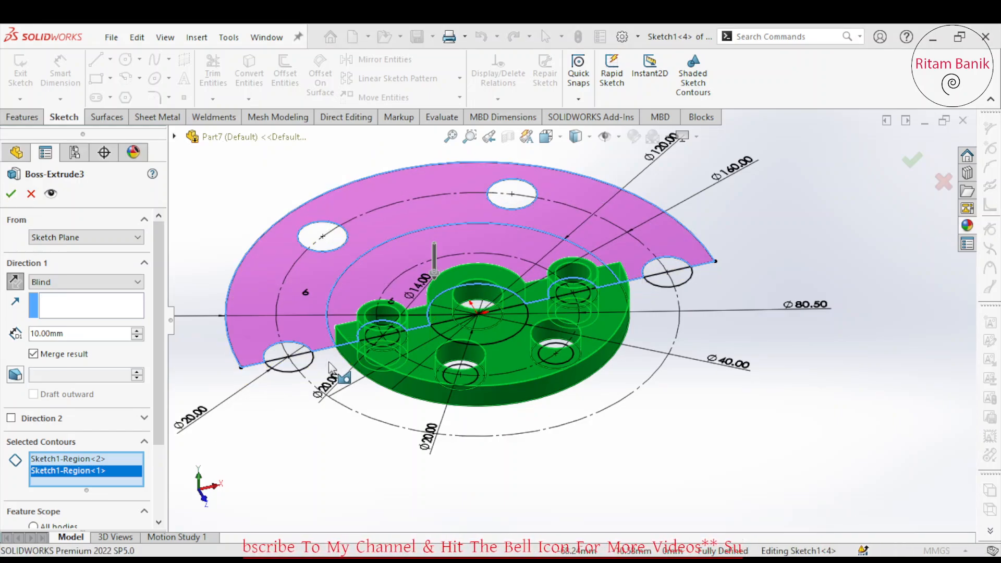
middle_drag(342, 376, 402, 358)
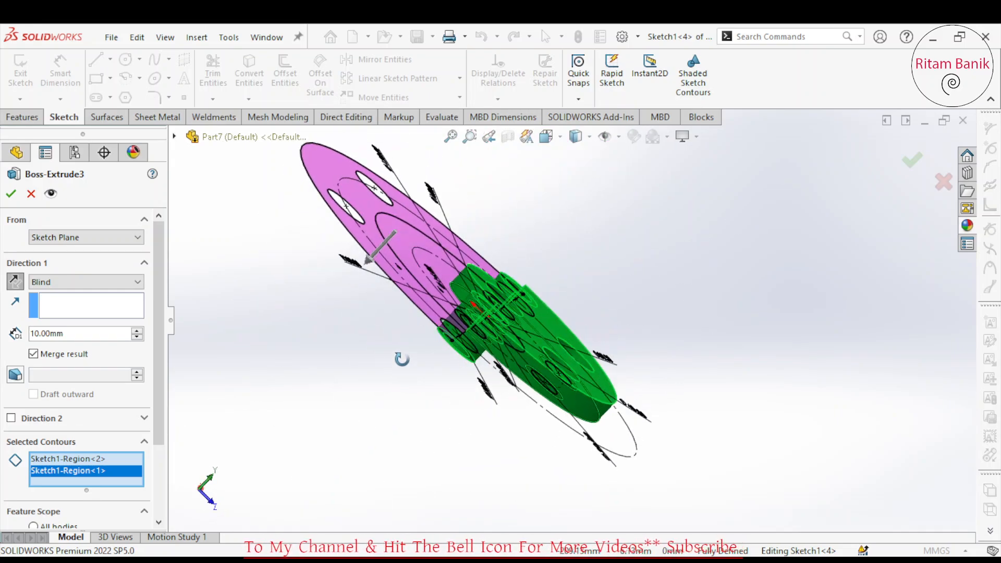
click(15, 282)
click(15, 281)
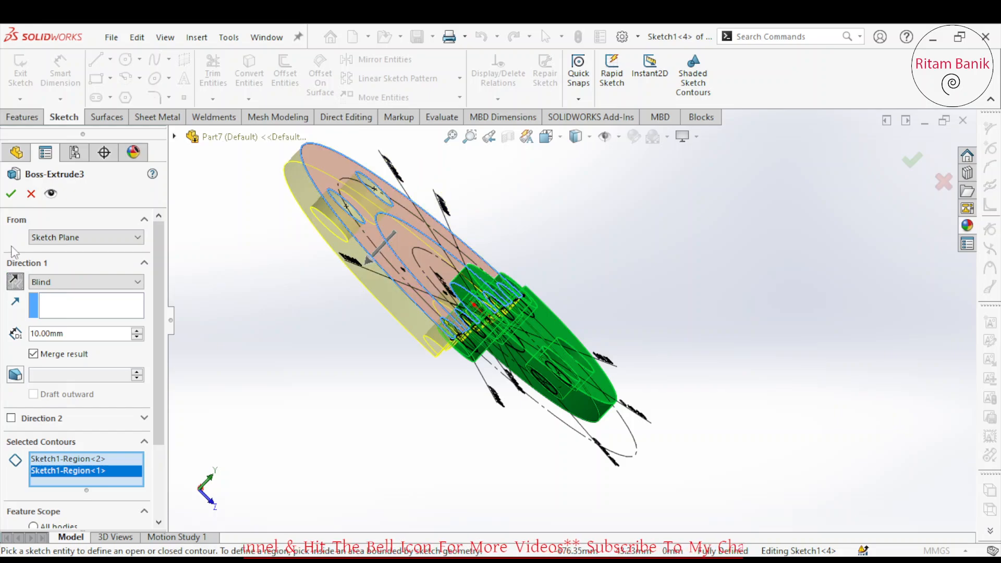
click(11, 195)
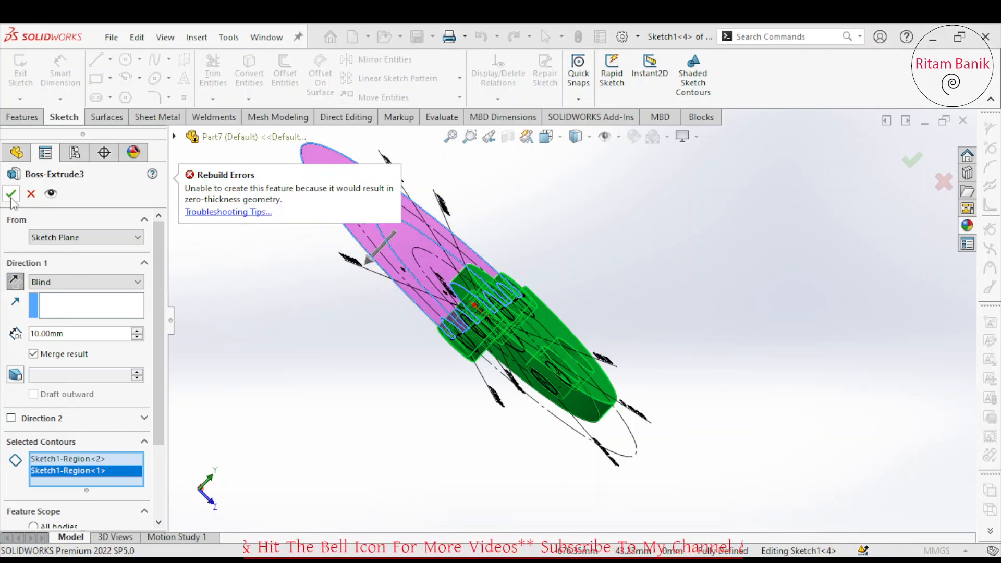
Turn off merging for the extrusion, complete it as a separate body, and show the part in isometric view.
click(34, 354)
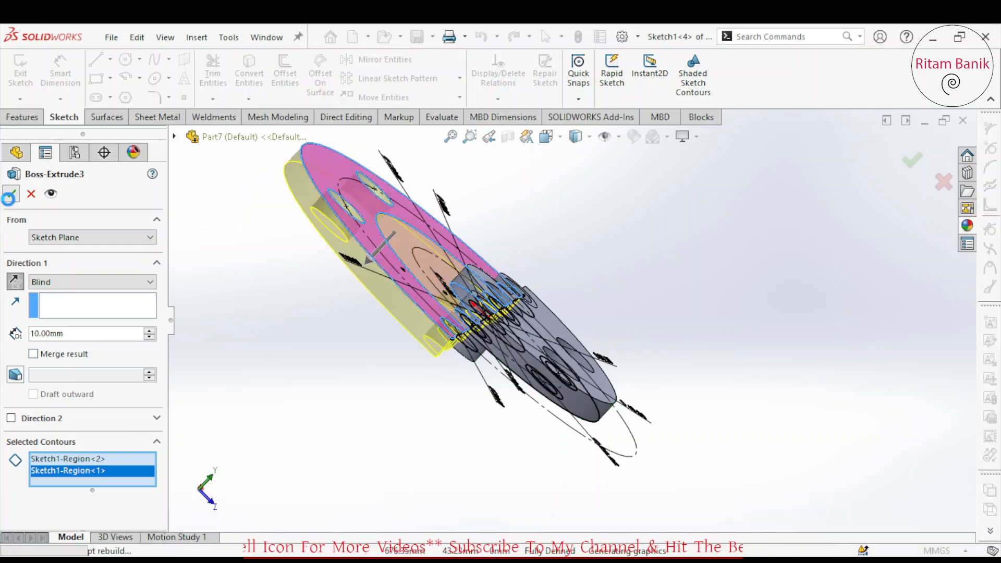
click(10, 194)
middle_drag(433, 348, 412, 358)
key(space)
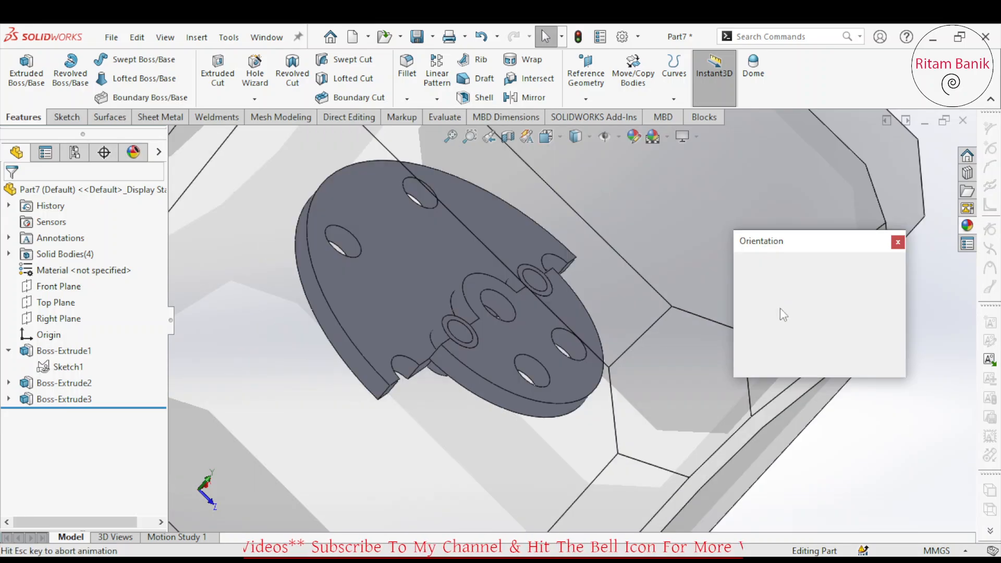
click(843, 311)
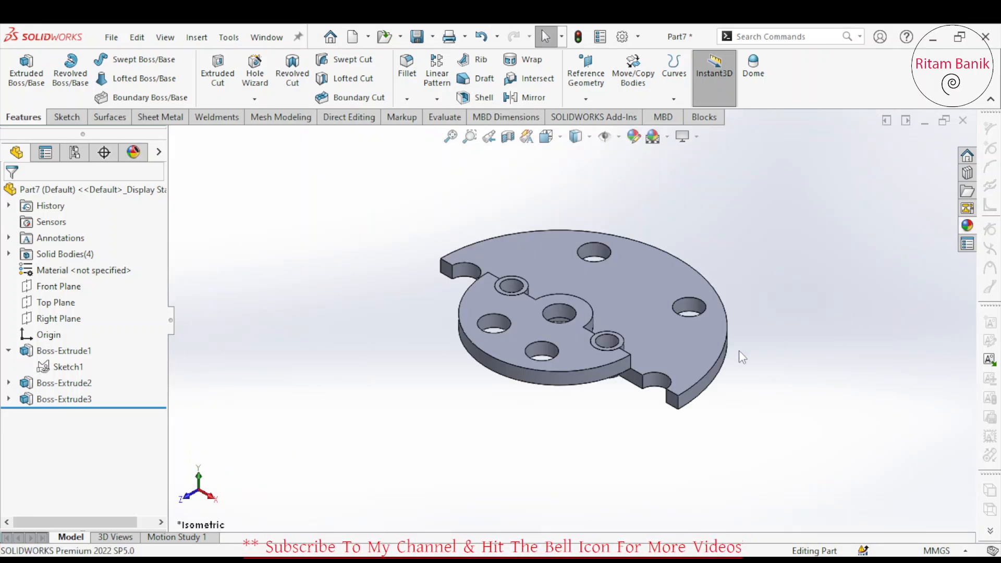
Apply the standard green colour to the top face of the large half-disc plate.
click(685, 345)
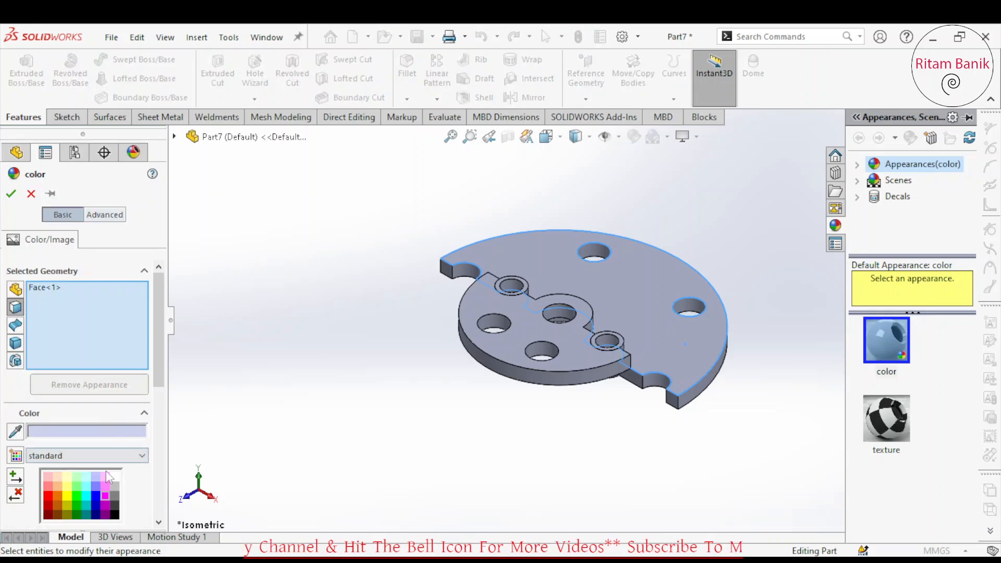
click(76, 501)
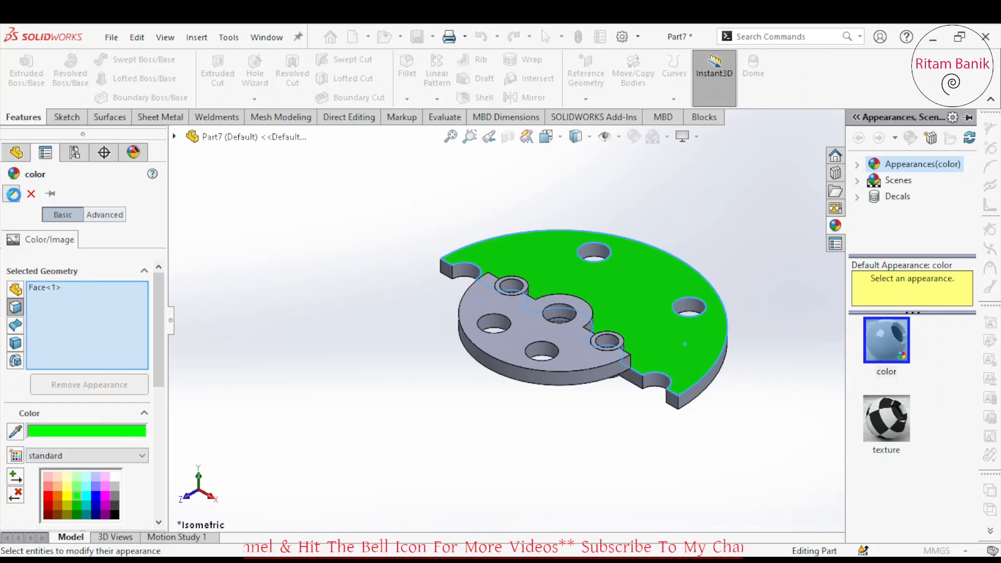
click(14, 194)
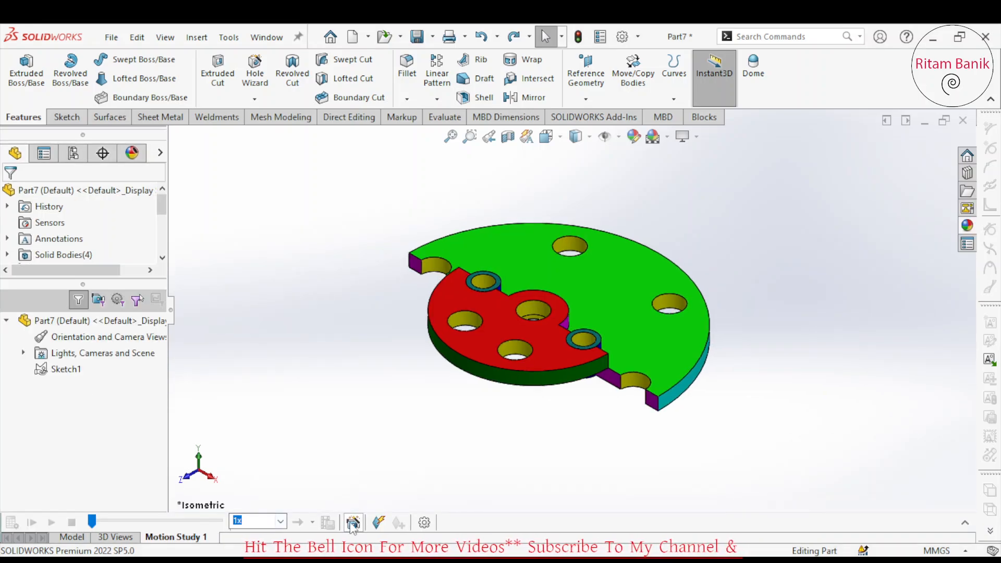
Start the Animation Wizard for Motion Study 1 and proceed with its defaults to the duration and start time options.
click(353, 522)
click(544, 455)
click(546, 455)
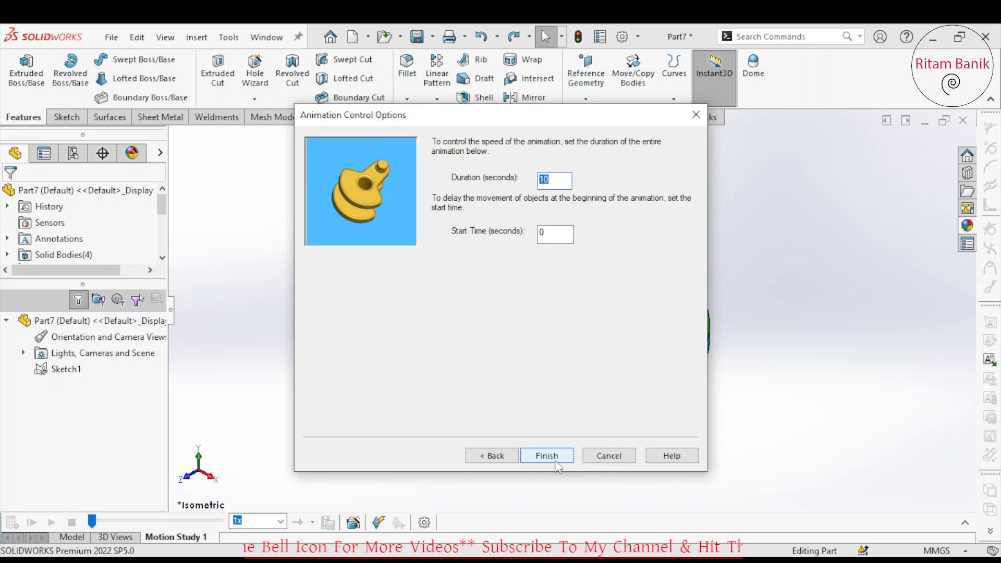